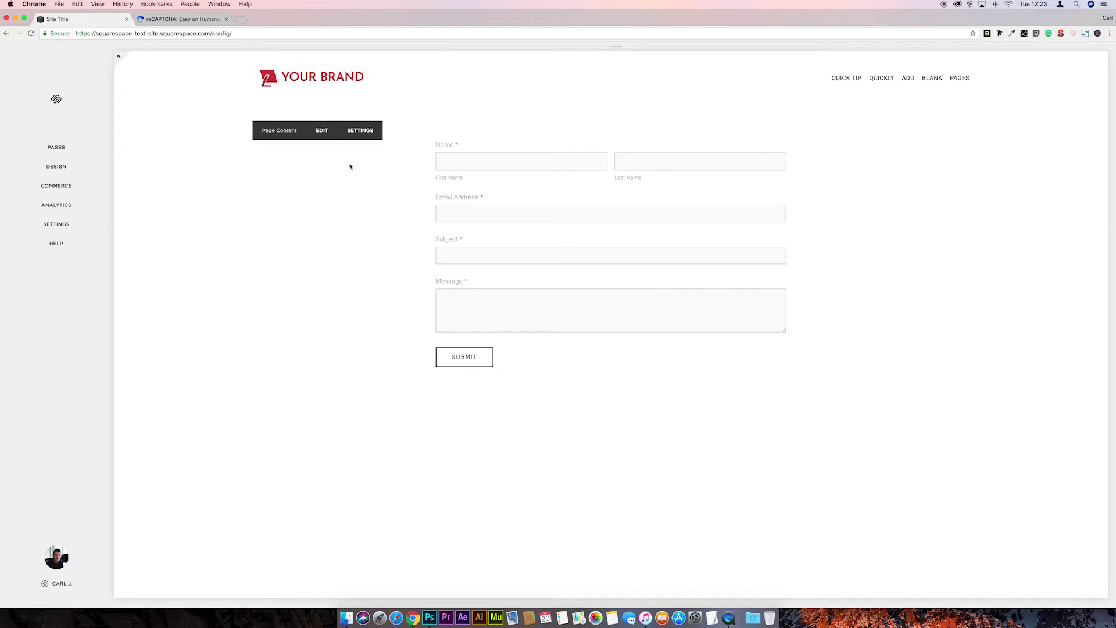
- Look through the contact form's settings and move its block, then discard the page edits
{"action": "left_click", "coordinate": [320, 132]}
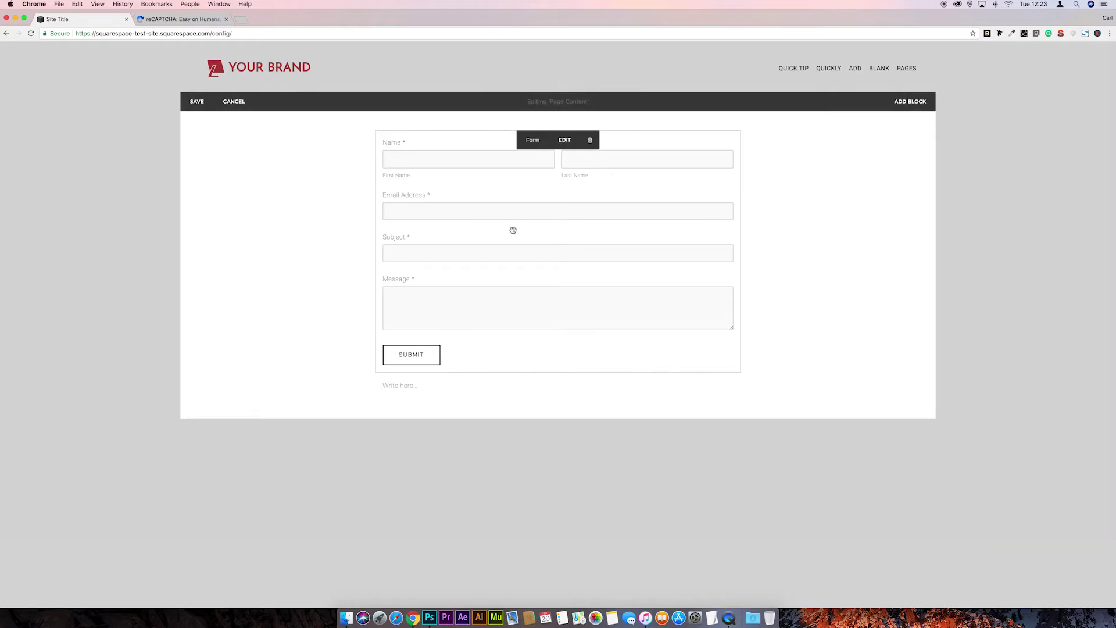
{"action": "left_click", "coordinate": [513, 233]}
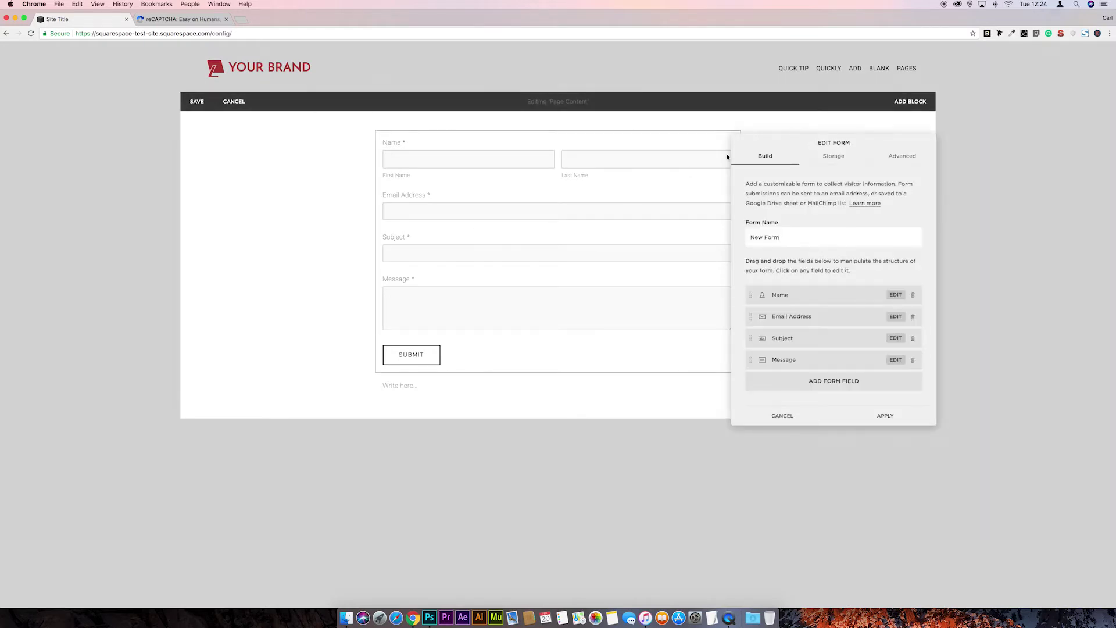
{"action": "left_click", "coordinate": [823, 162]}
{"action": "left_click", "coordinate": [890, 159]}
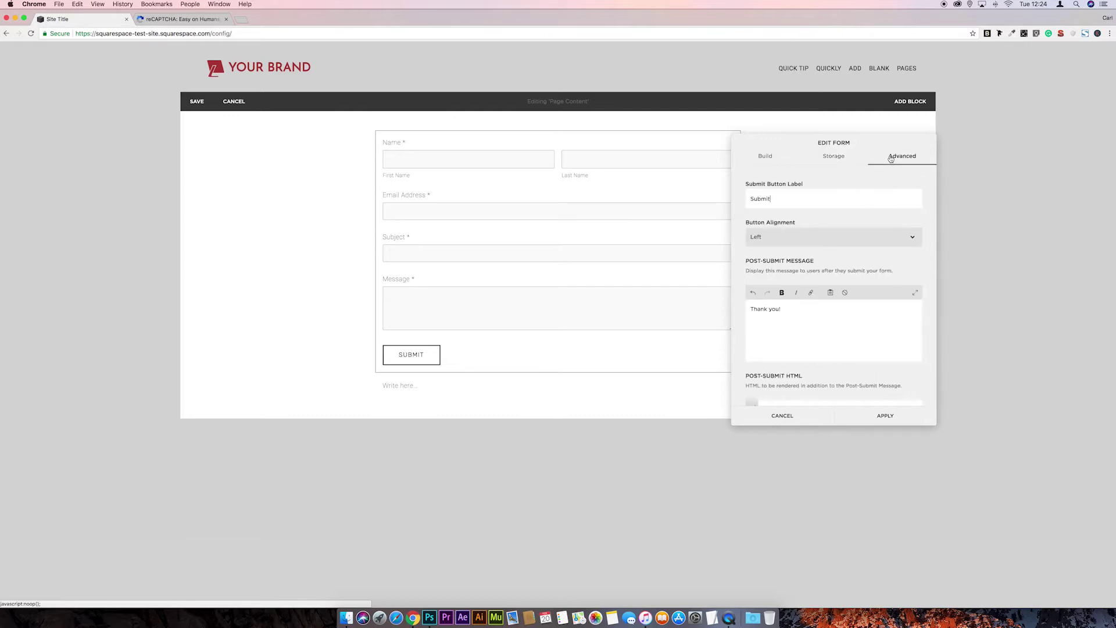
{"action": "left_click", "coordinate": [907, 197]}
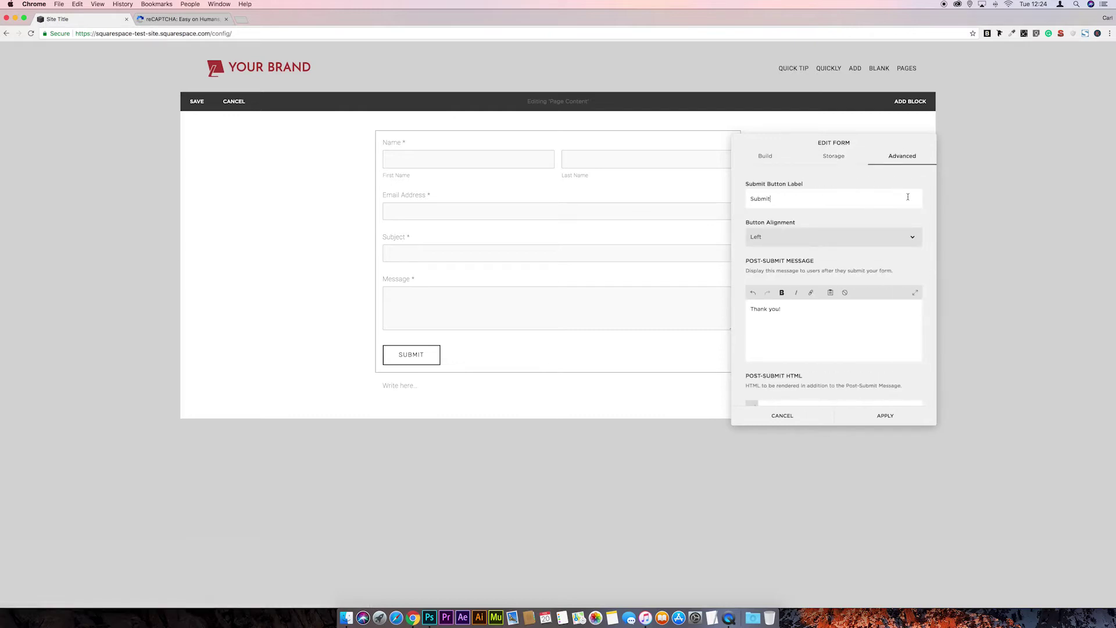
{"action": "left_click", "coordinate": [765, 416]}
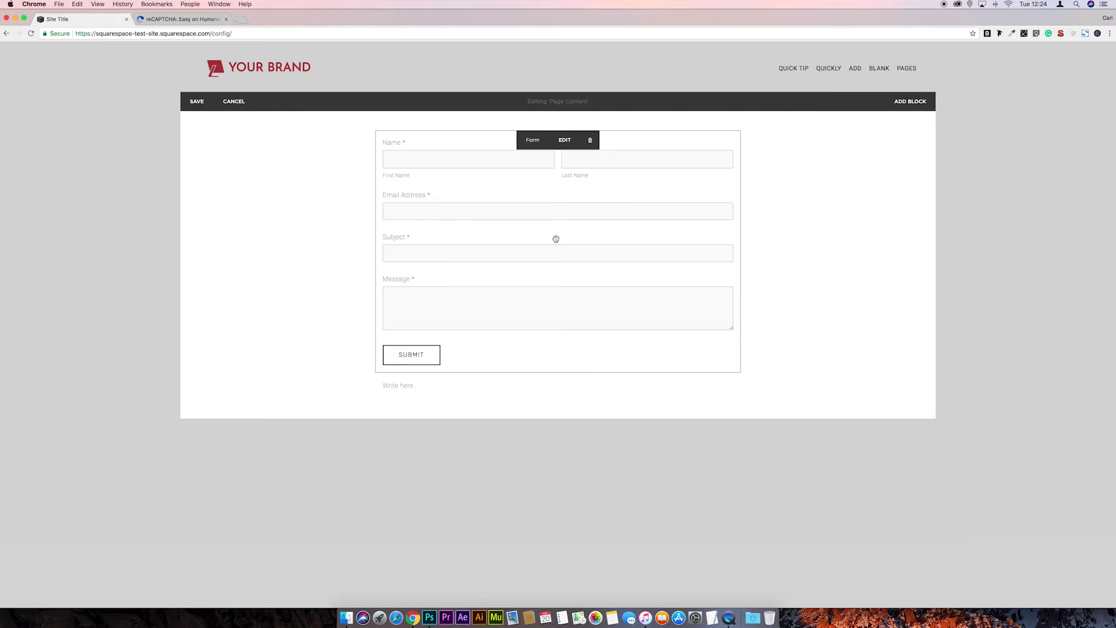
{"action": "left_click_drag", "start_coordinate": [555, 239], "coordinate": [378, 324]}
{"action": "left_click", "coordinate": [234, 101]}
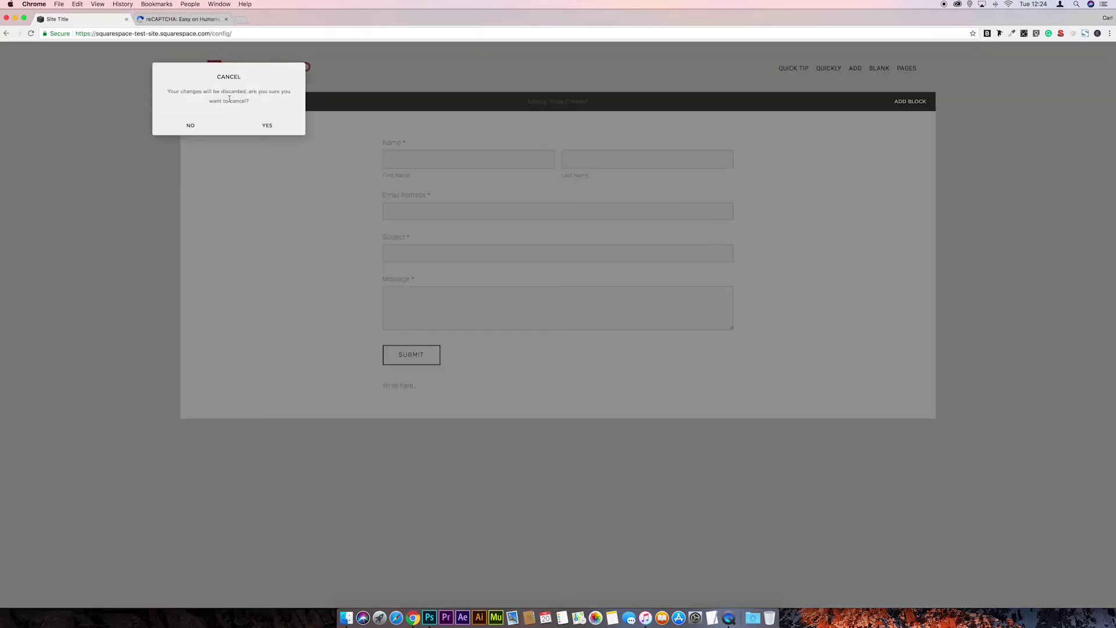
{"action": "left_click", "coordinate": [235, 127]}
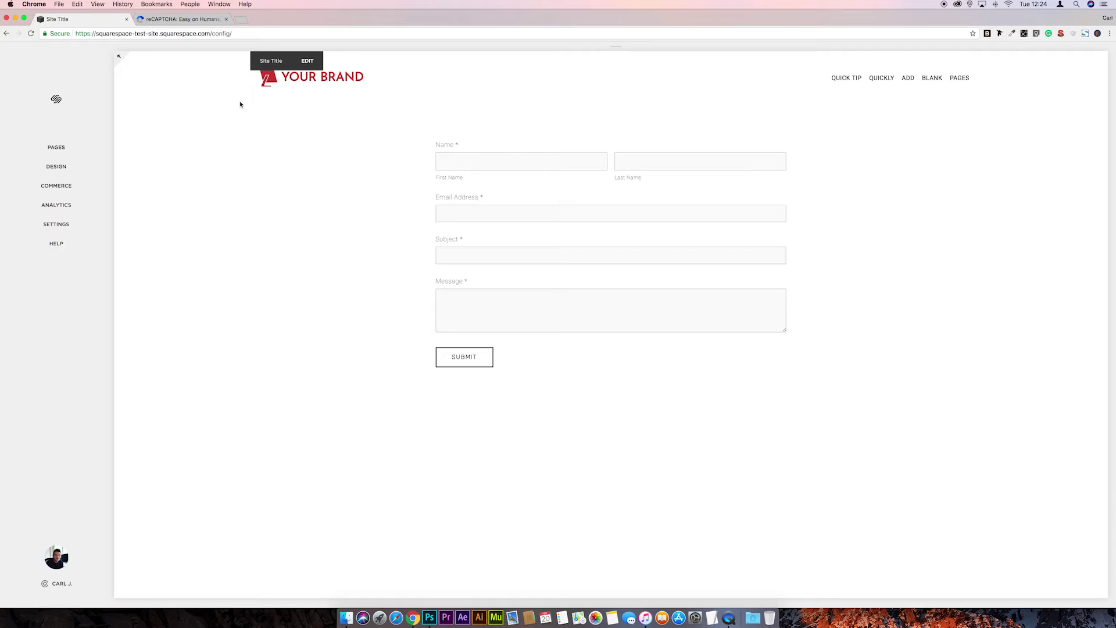
- Open the reCAPTCHA admin console and enter 'Contact Page' as the new site label
{"action": "left_click", "coordinate": [206, 21]}
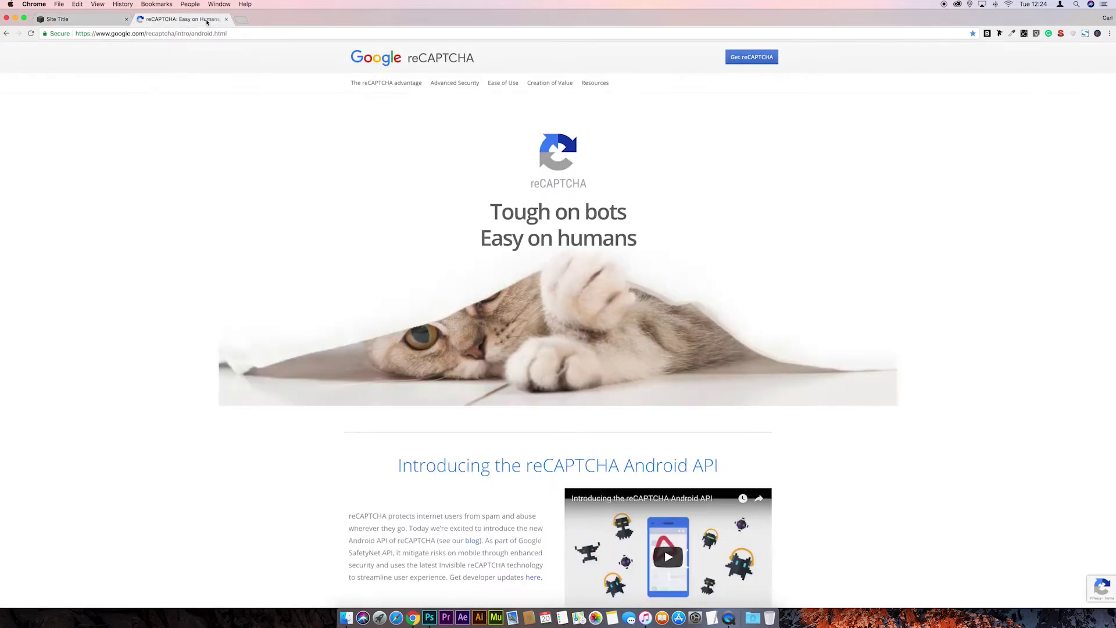
{"action": "left_click", "coordinate": [764, 63]}
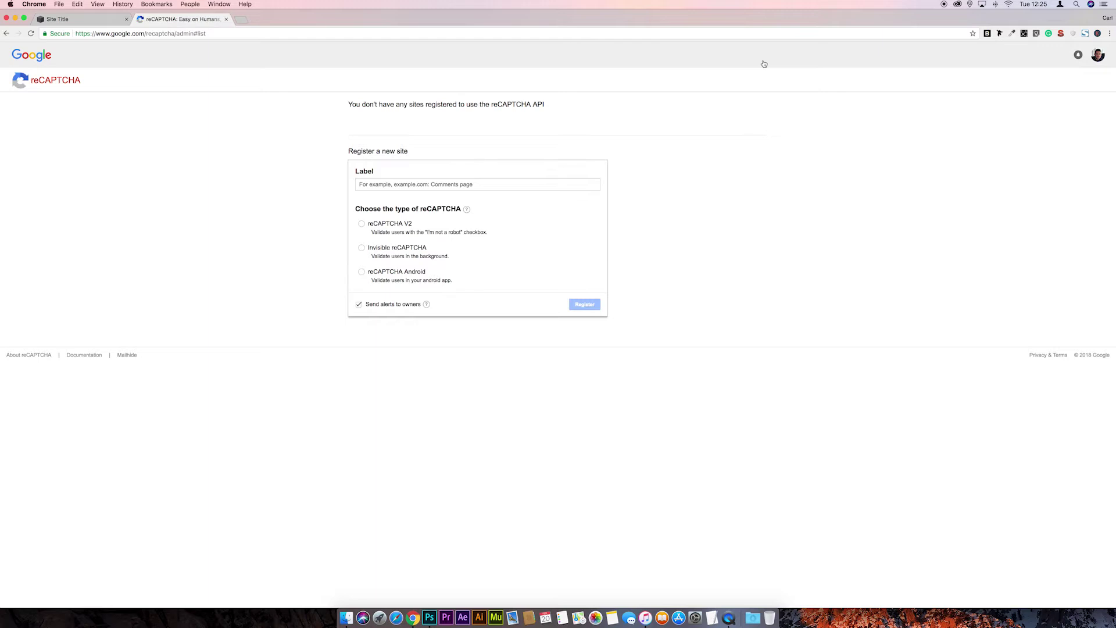
{"action": "left_click", "coordinate": [469, 184]}
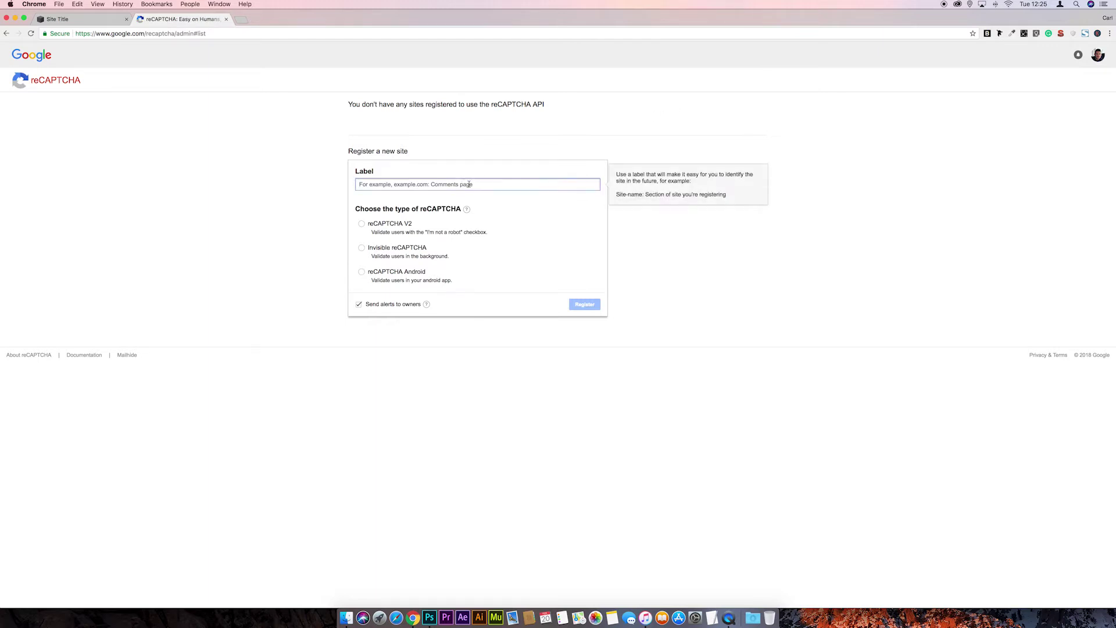
{"action": "type", "text": "Contact"}
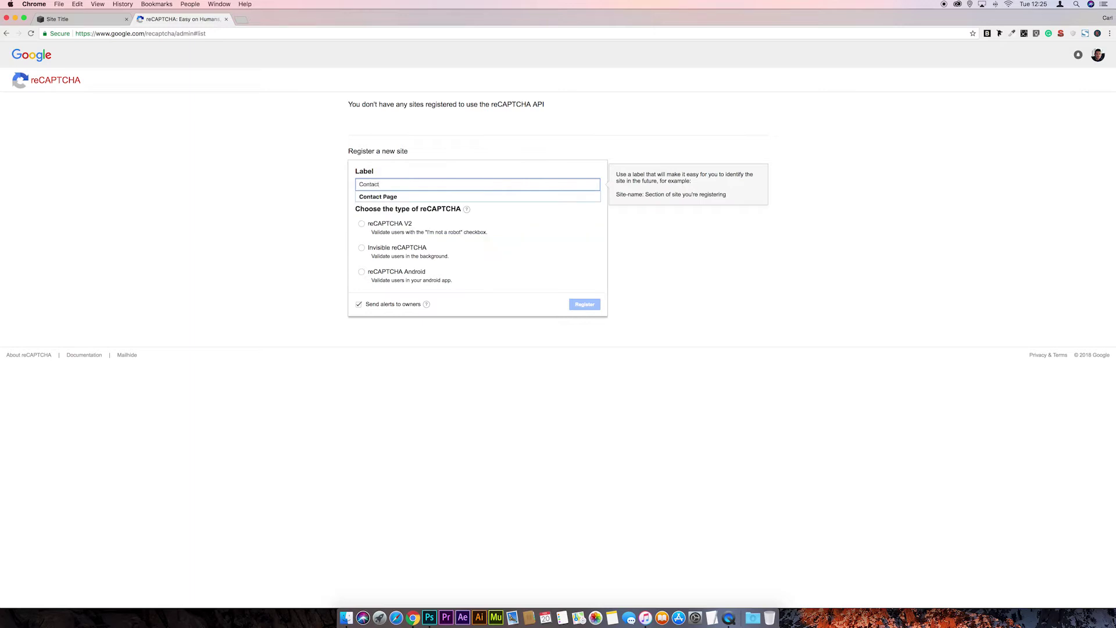
{"action": "type", "text": " Page"}
- Register reCAPTCHA V2 for domain squarespace-test-site.squarespace.com, accepting the Terms of Service
{"action": "left_click", "coordinate": [390, 226]}
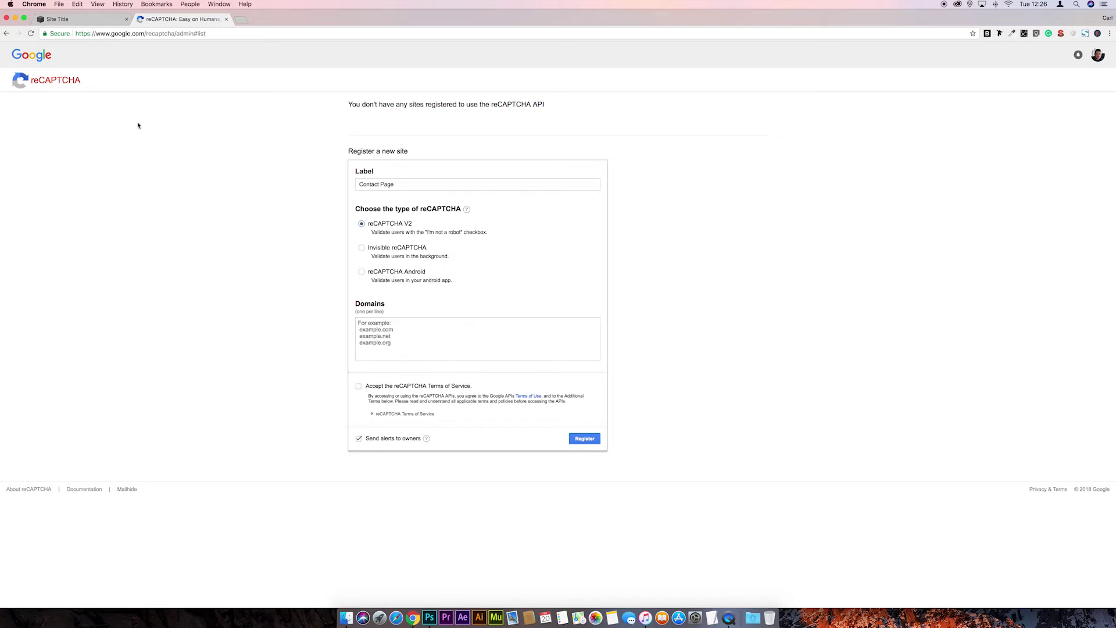
{"action": "left_click", "coordinate": [94, 22]}
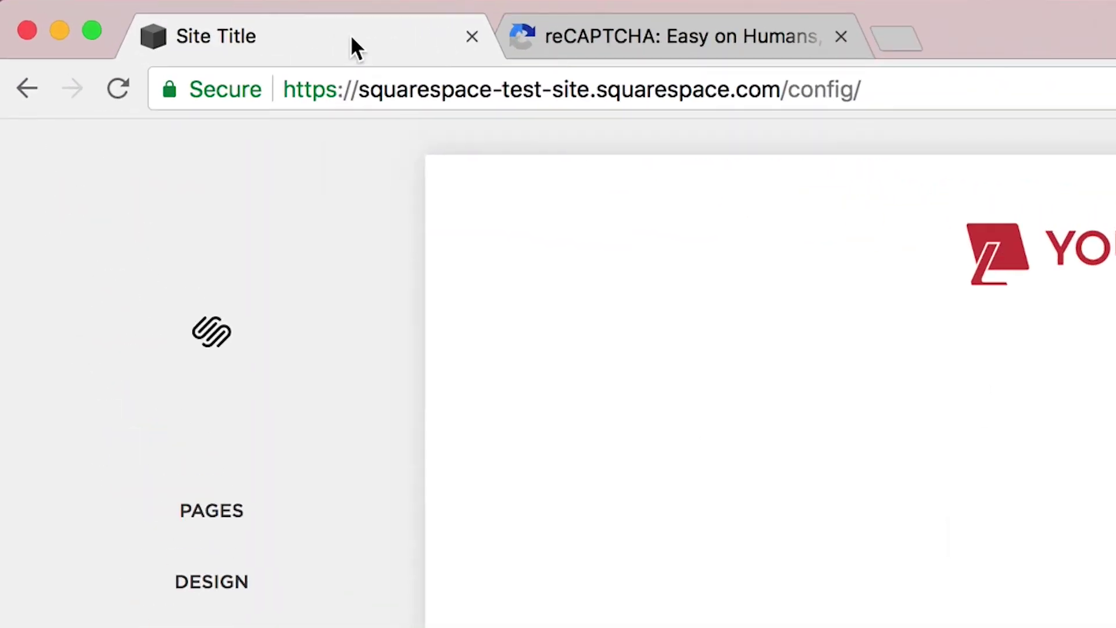
{"action": "left_click_drag", "start_coordinate": [359, 89], "coordinate": [782, 79]}
{"action": "key", "text": "cmd+c"}
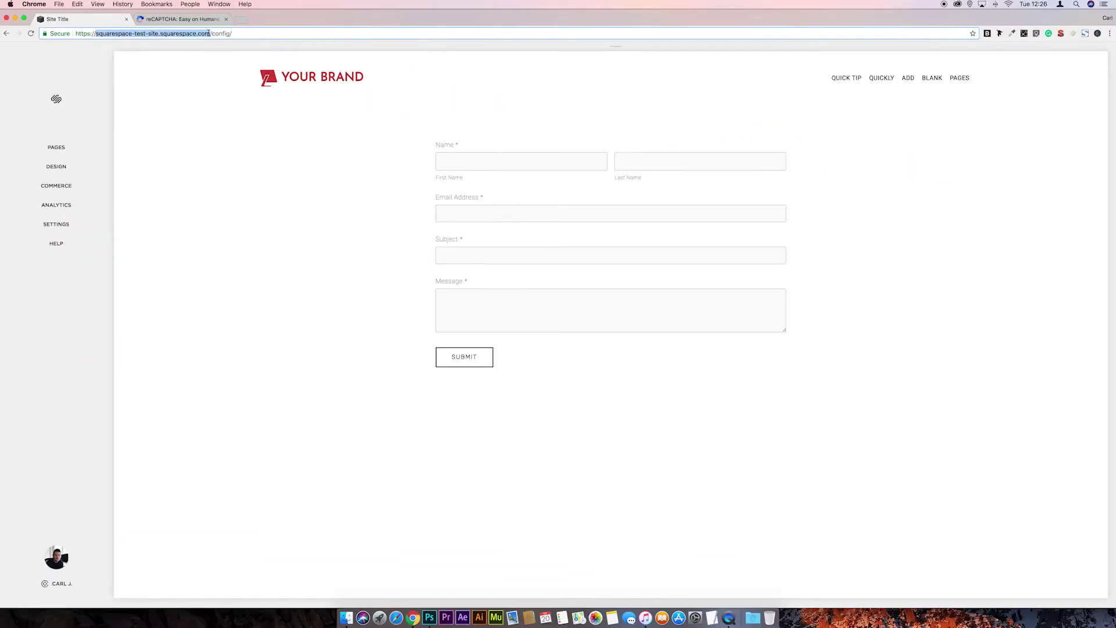
{"action": "left_click", "coordinate": [188, 20]}
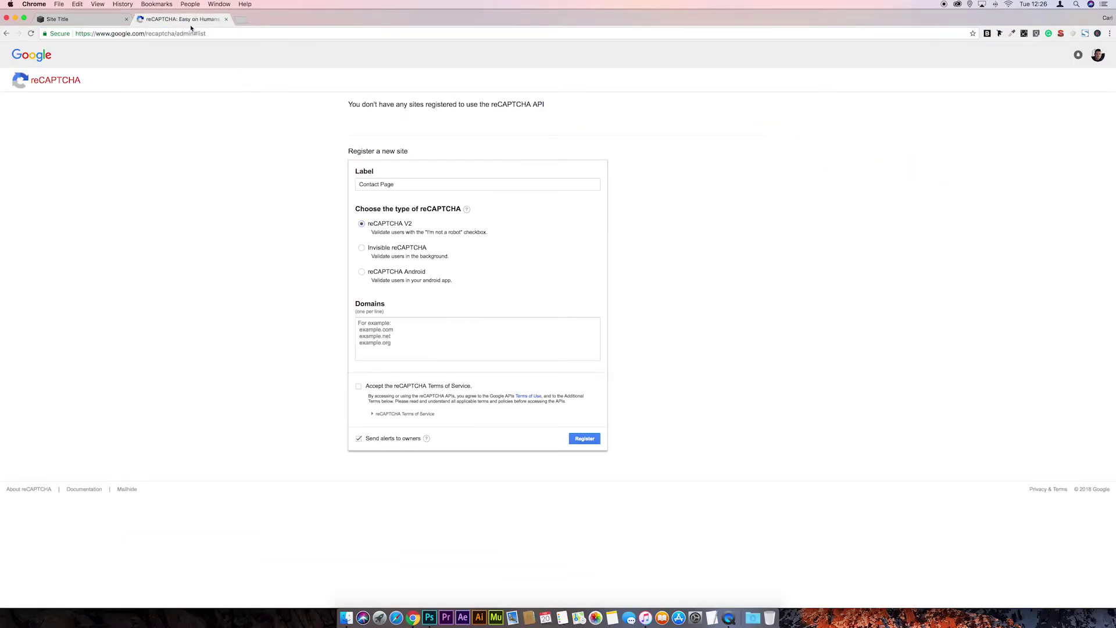
{"action": "left_click", "coordinate": [390, 324]}
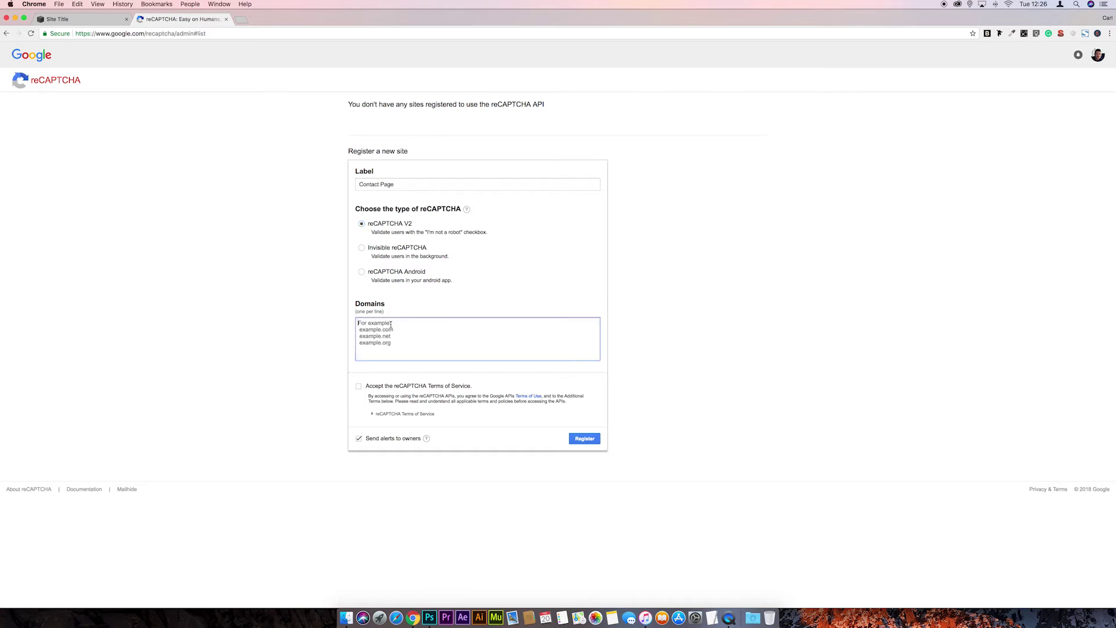
{"action": "key", "text": "cmd+v"}
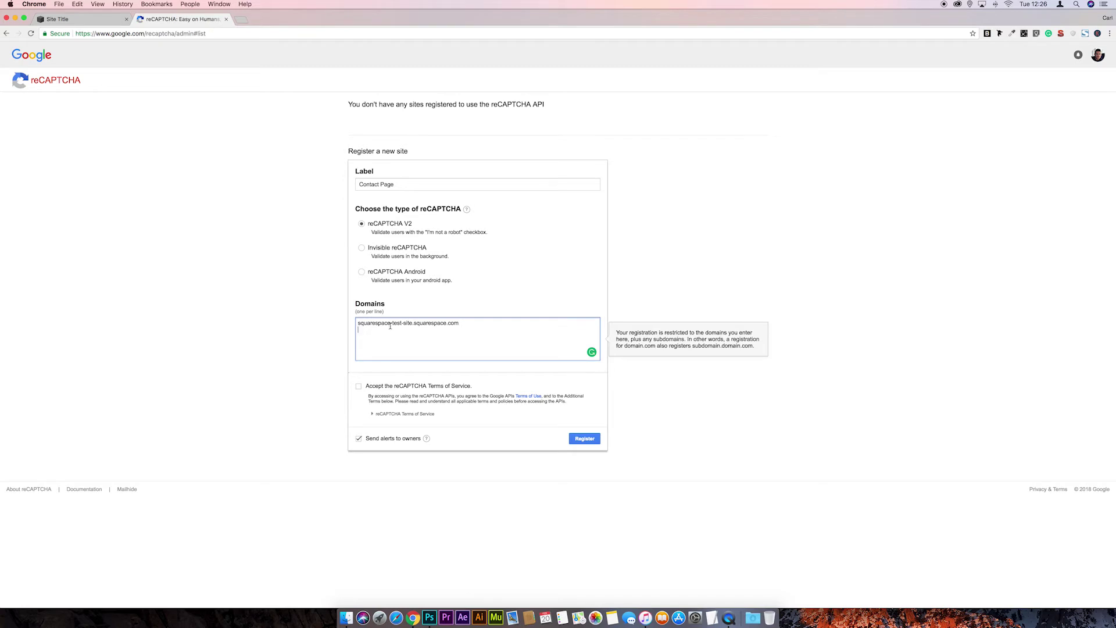
{"action": "left_click", "coordinate": [359, 386]}
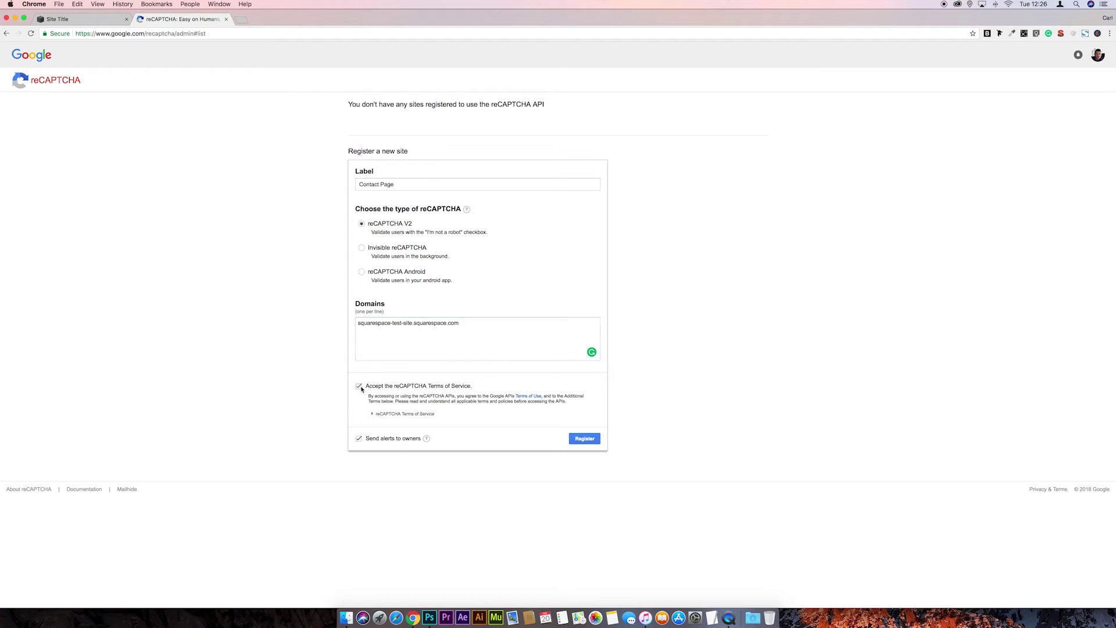
{"action": "left_click", "coordinate": [585, 439]}
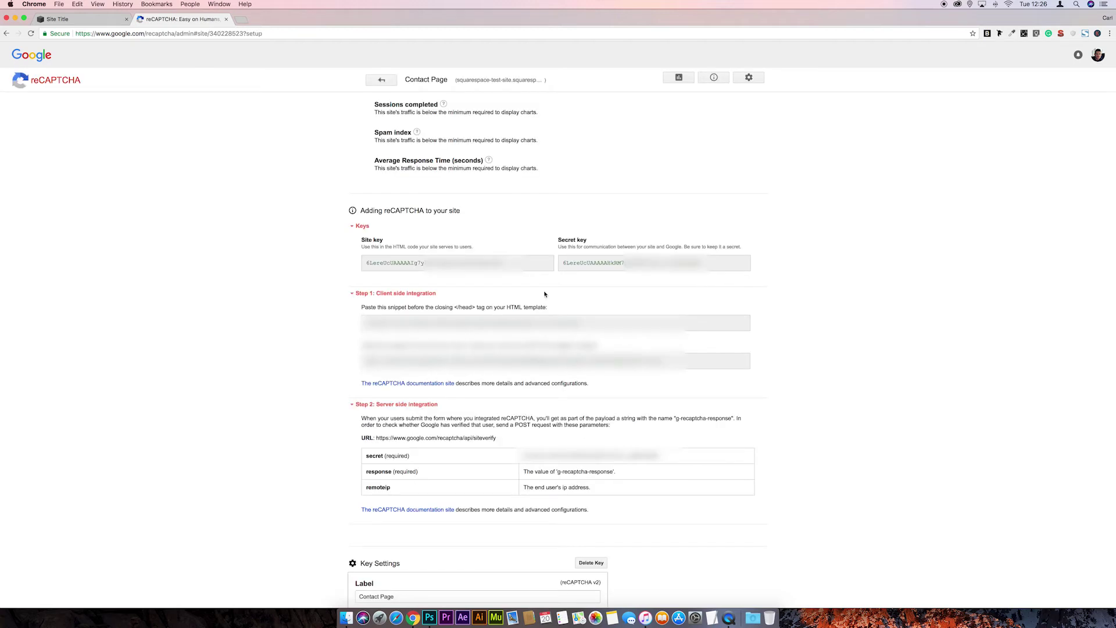
{"action": "left_click_drag", "start_coordinate": [517, 262], "coordinate": [330, 262]}
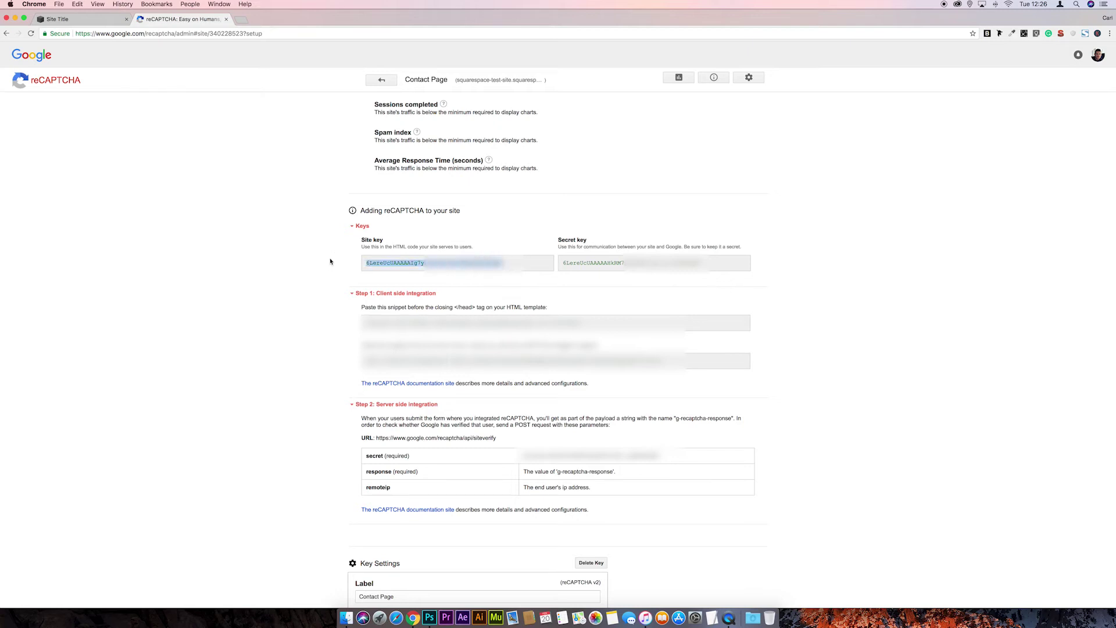
{"action": "left_click_drag", "start_coordinate": [700, 263], "coordinate": [564, 262]}
{"action": "left_click", "coordinate": [536, 262]}
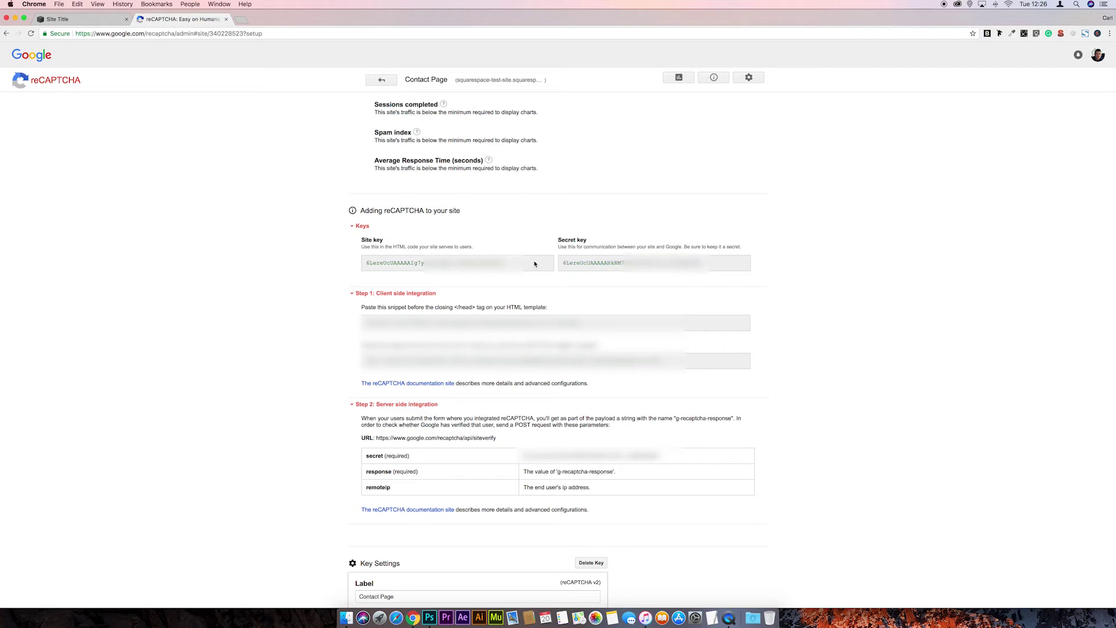
- Paste the reCAPTCHA site key into Squarespace's Advanced > External Services settings
{"action": "left_click", "coordinate": [92, 21]}
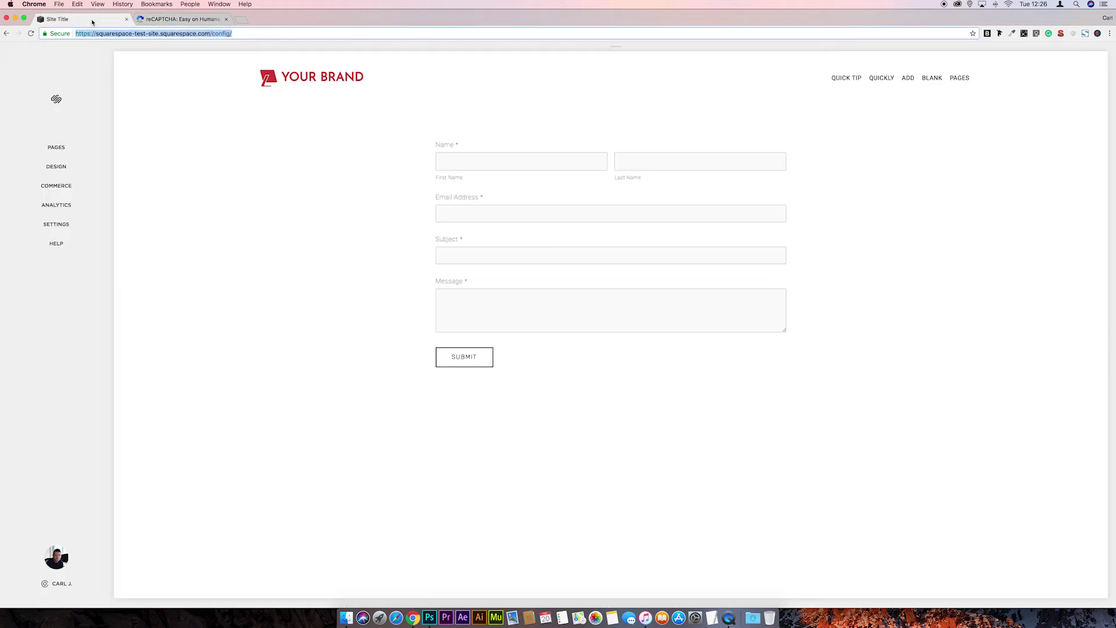
{"action": "left_click", "coordinate": [69, 222]}
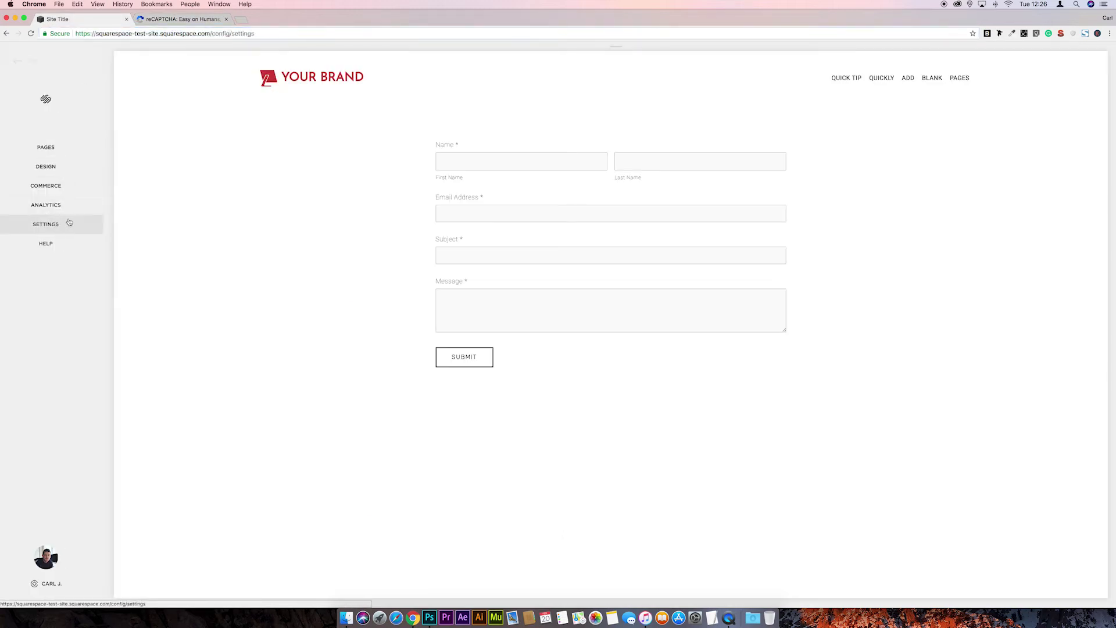
{"action": "left_click", "coordinate": [46, 427]}
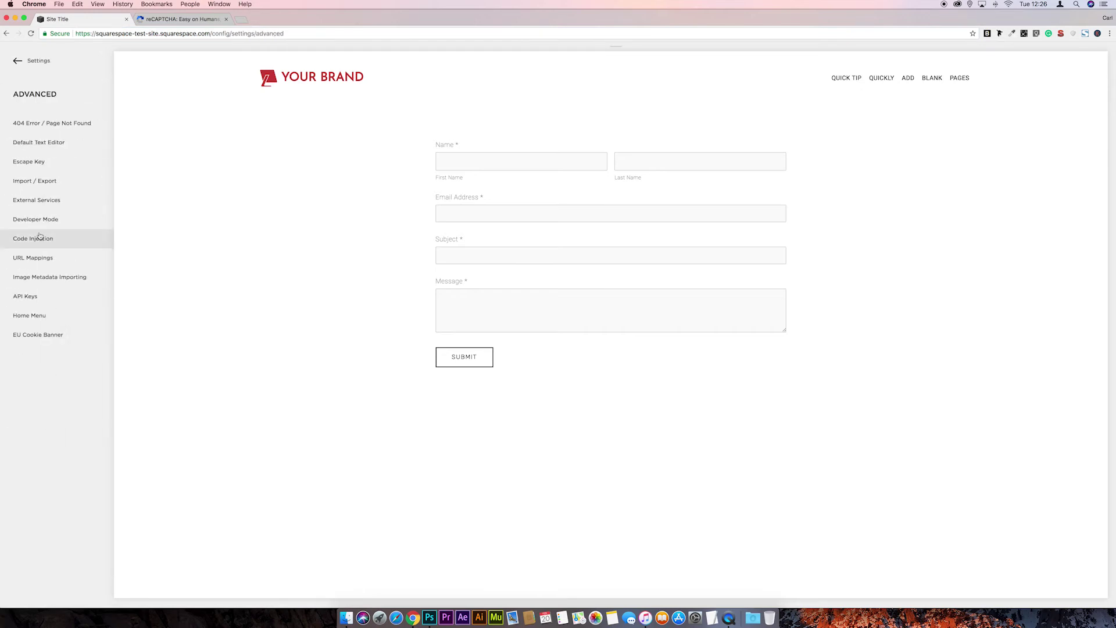
{"action": "left_click", "coordinate": [39, 200]}
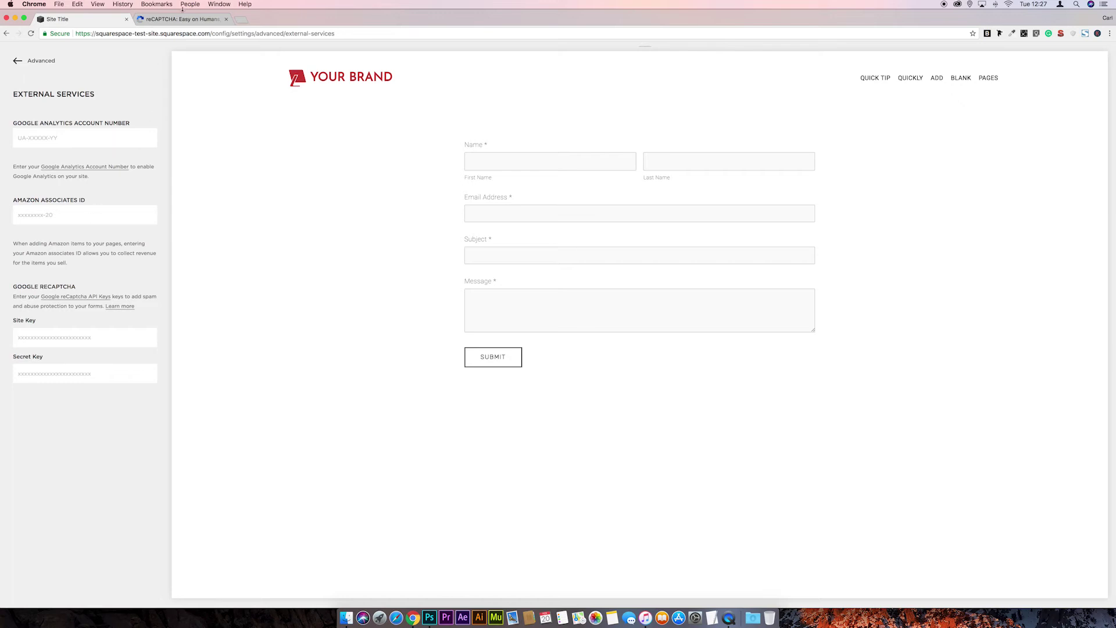
{"action": "left_click", "coordinate": [179, 19]}
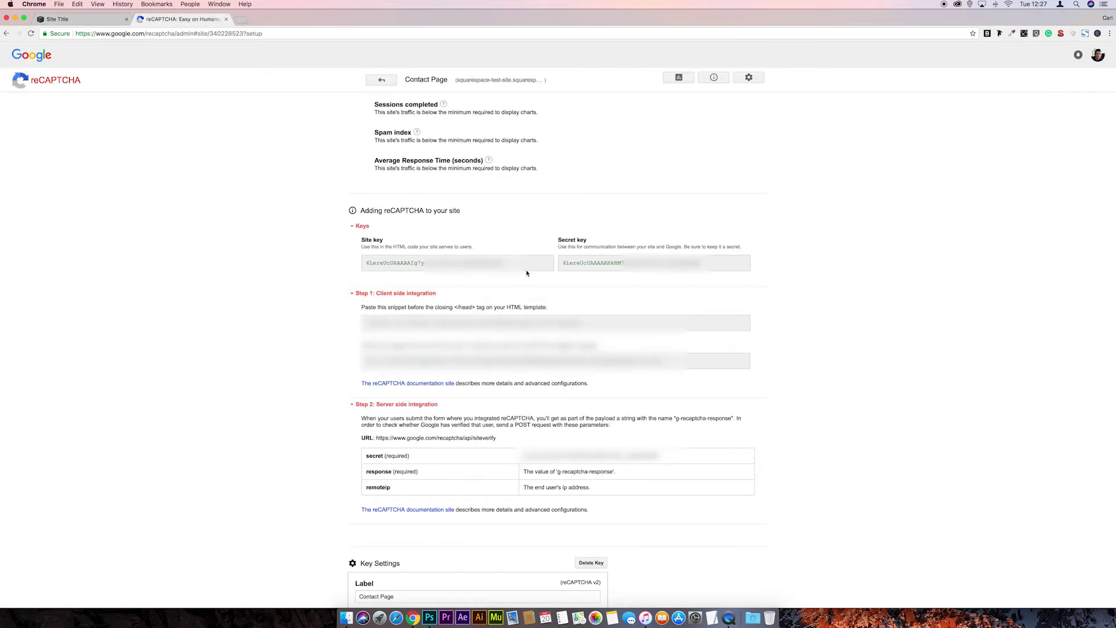
{"action": "left_click_drag", "start_coordinate": [514, 267], "coordinate": [367, 263]}
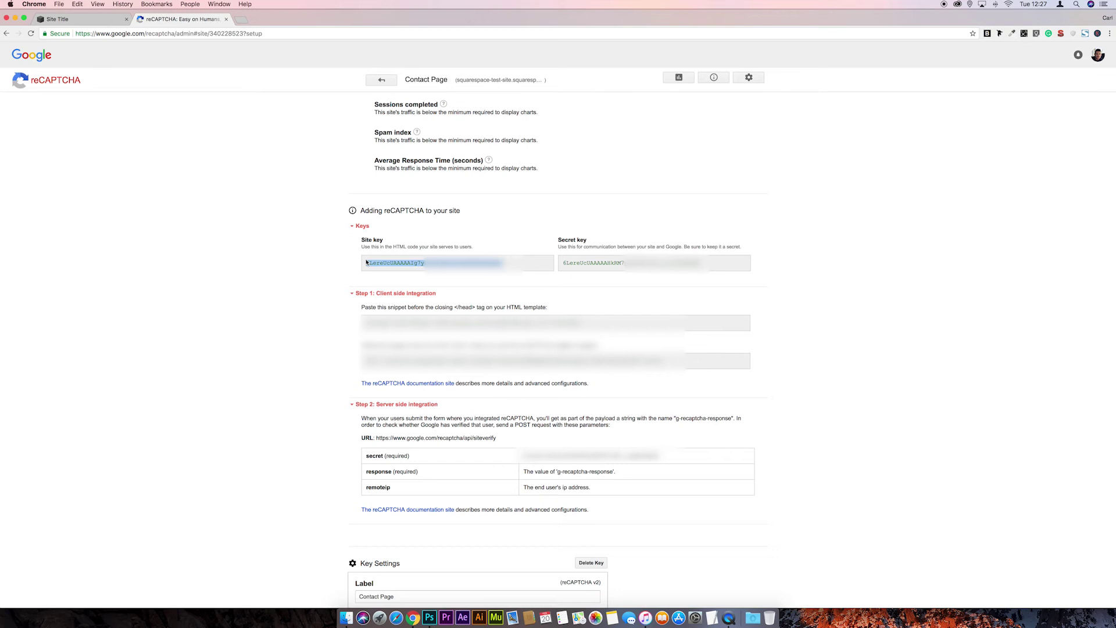
{"action": "left_click", "coordinate": [87, 19]}
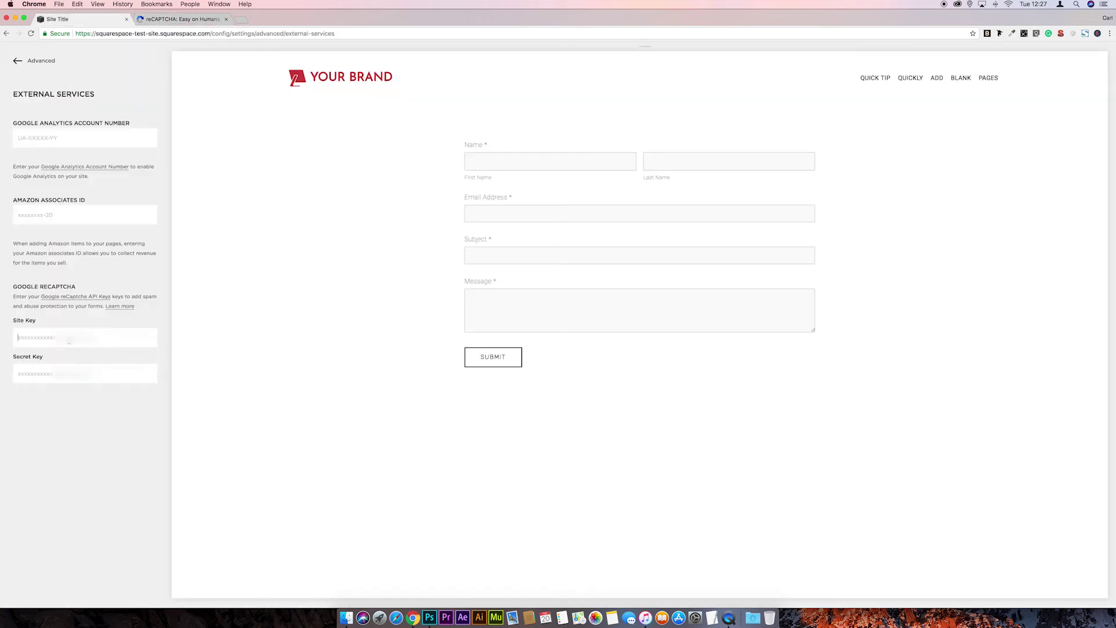
{"action": "key", "text": "super+v"}
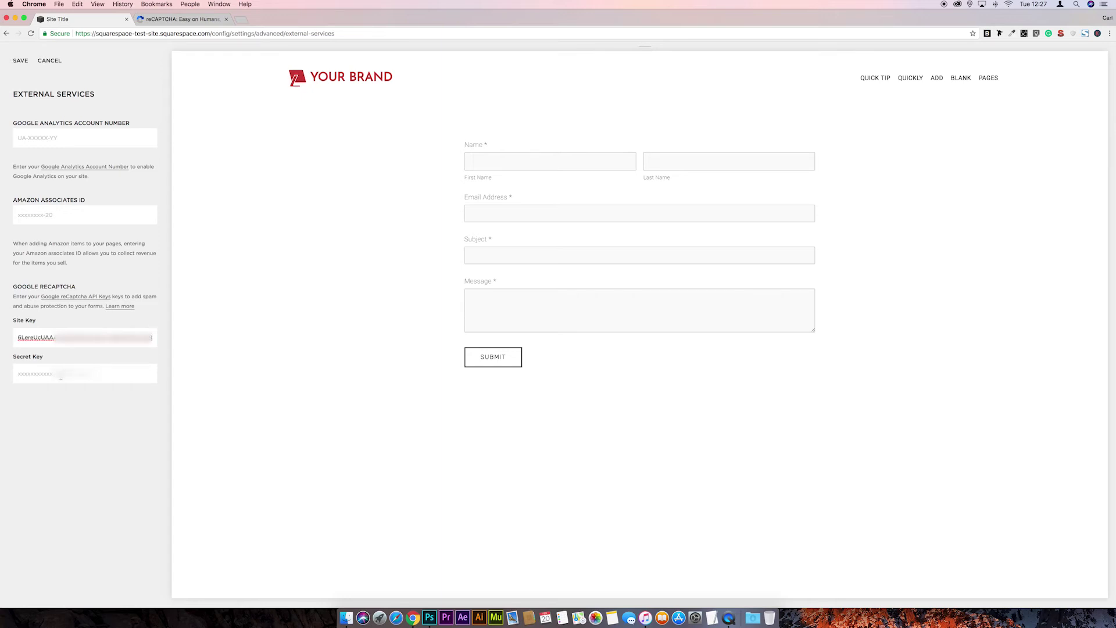
- Paste the reCAPTCHA secret key there as well and save the External Services settings
{"action": "left_click", "coordinate": [196, 19]}
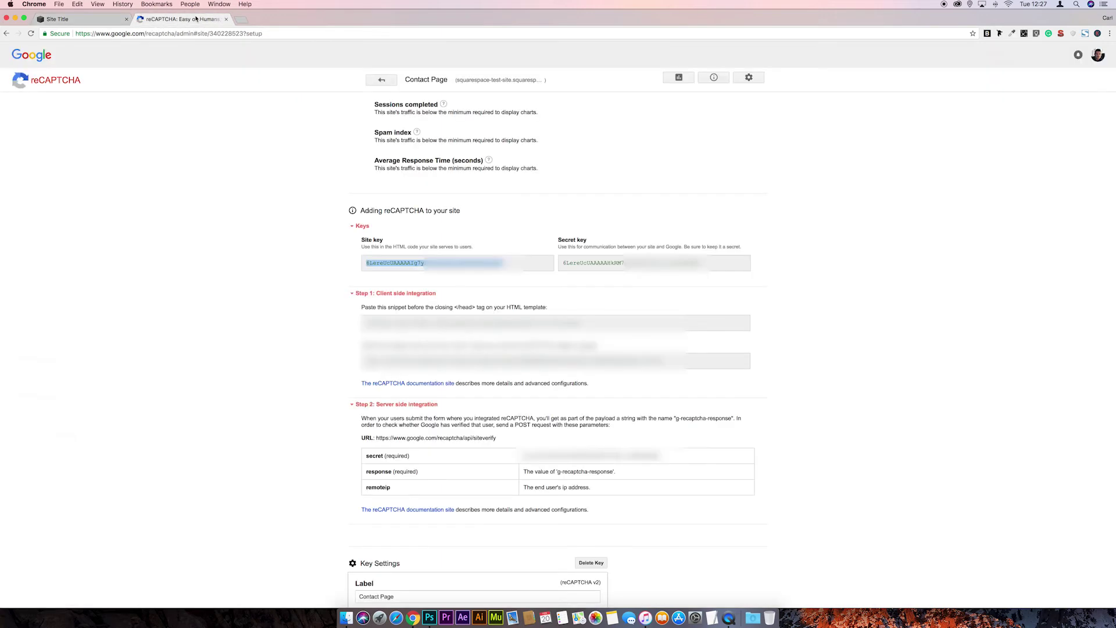
{"action": "left_click_drag", "start_coordinate": [706, 263], "coordinate": [559, 262]}
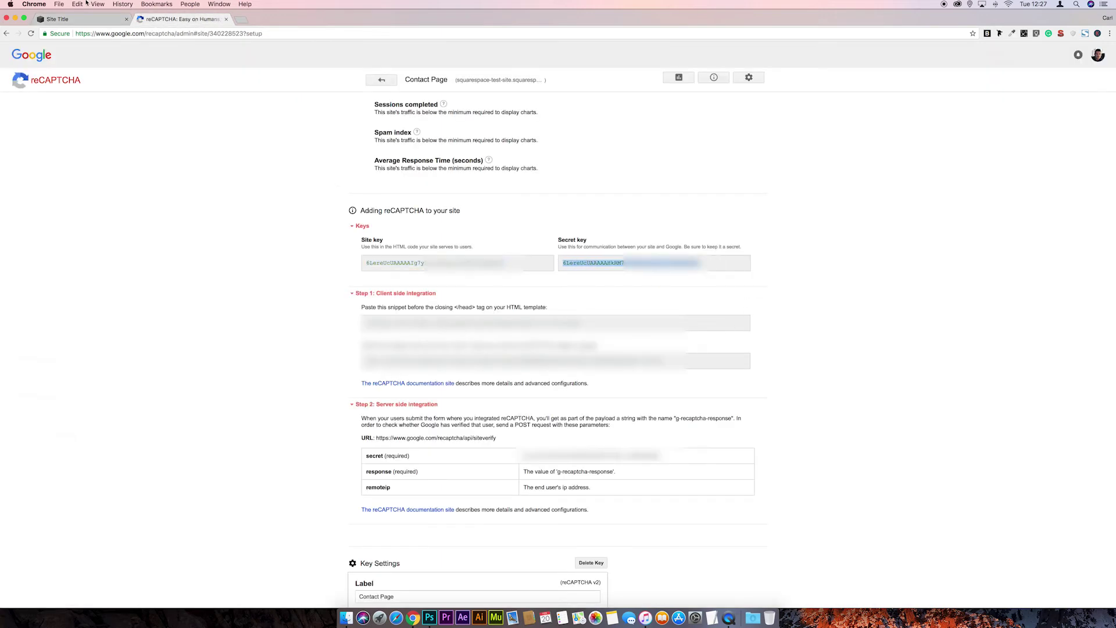
{"action": "left_click", "coordinate": [87, 19]}
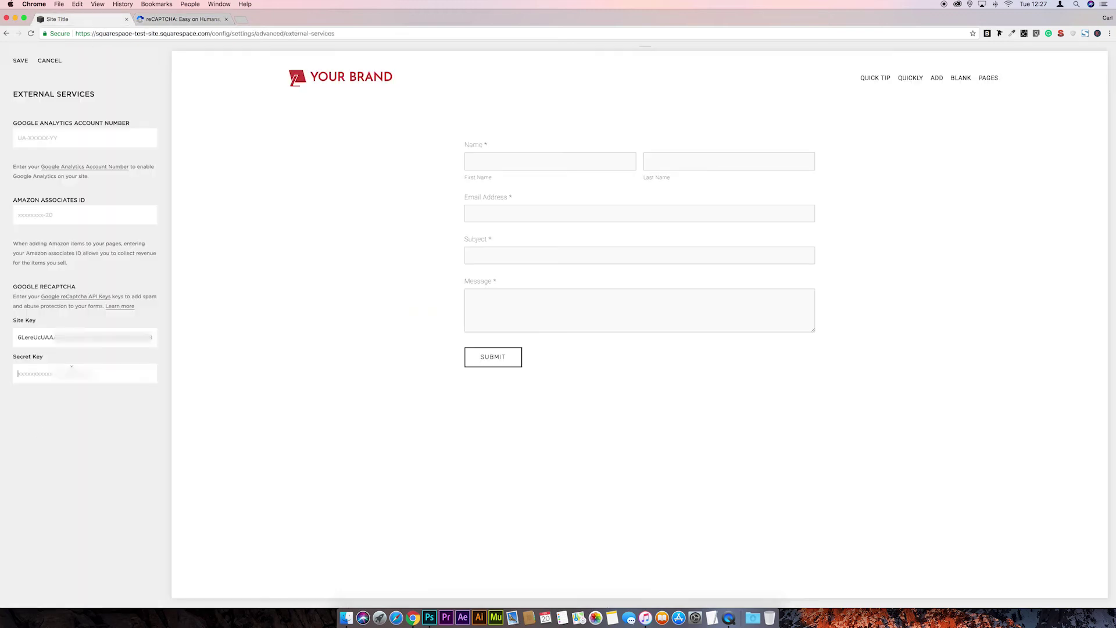
{"action": "key", "text": "super+v"}
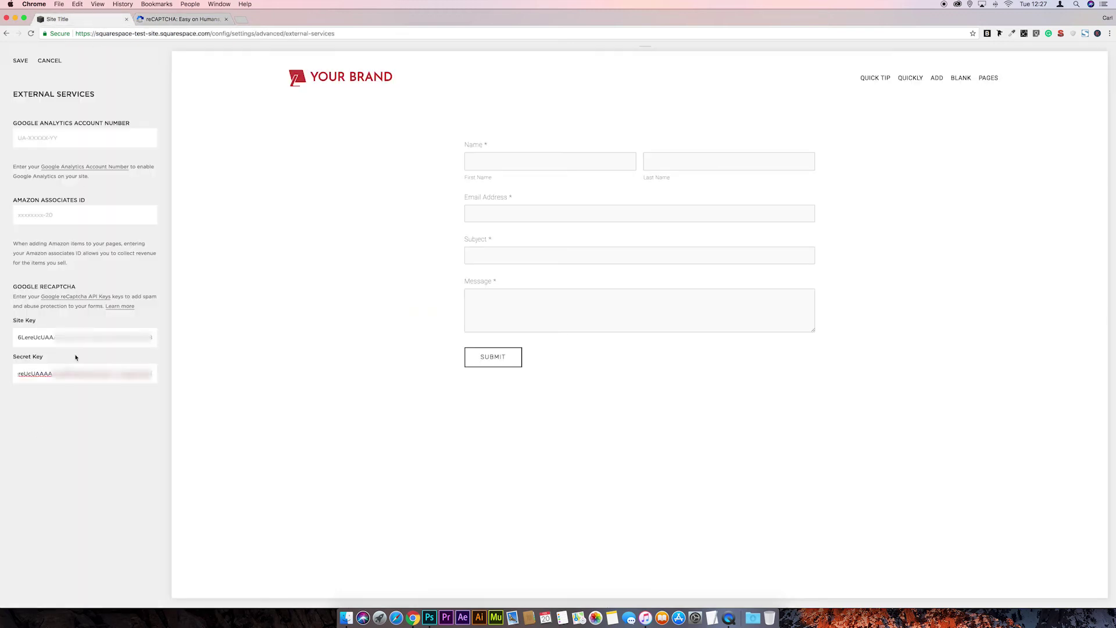
{"action": "left_click", "coordinate": [20, 61]}
{"action": "left_click", "coordinate": [17, 61]}
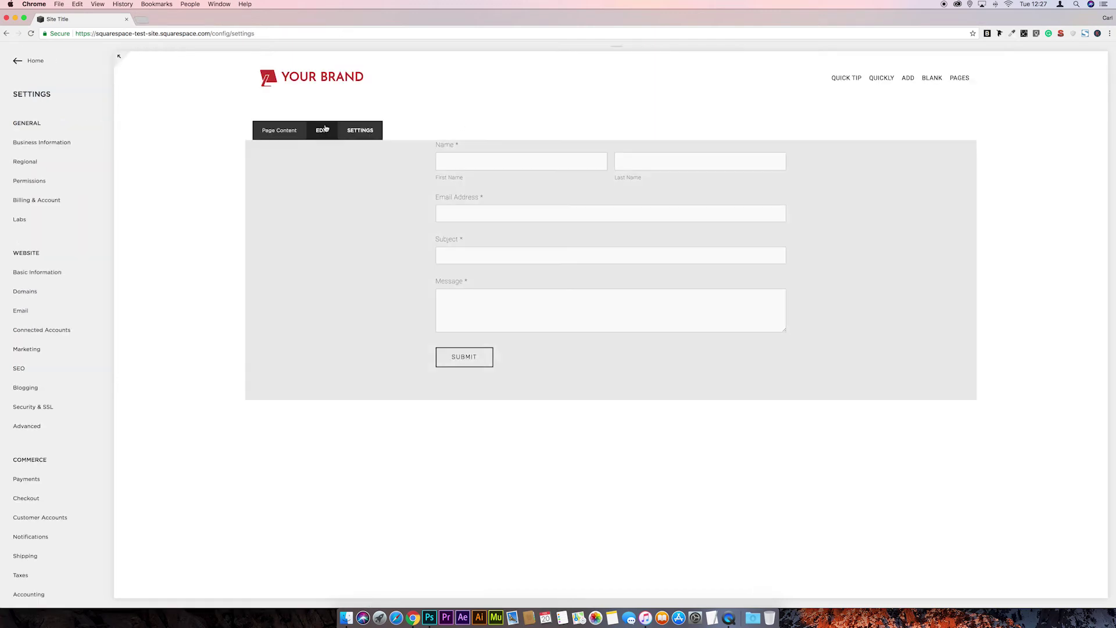
- Enable Add Google reCaptcha in the contact form's Captcha settings
{"action": "left_click", "coordinate": [322, 131]}
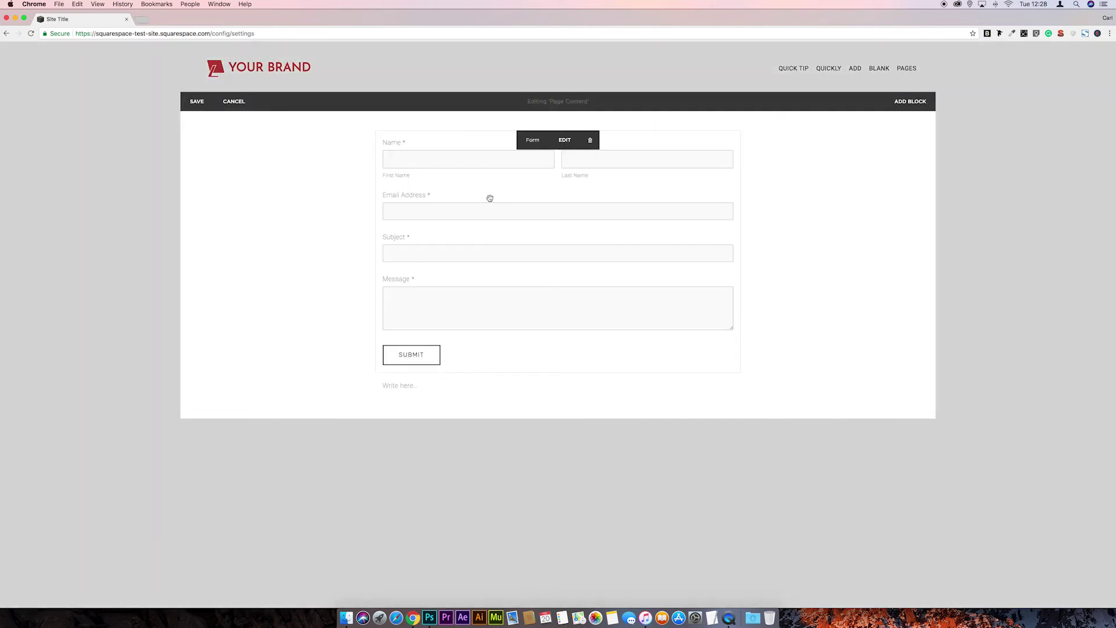
{"action": "double_click", "coordinate": [532, 184]}
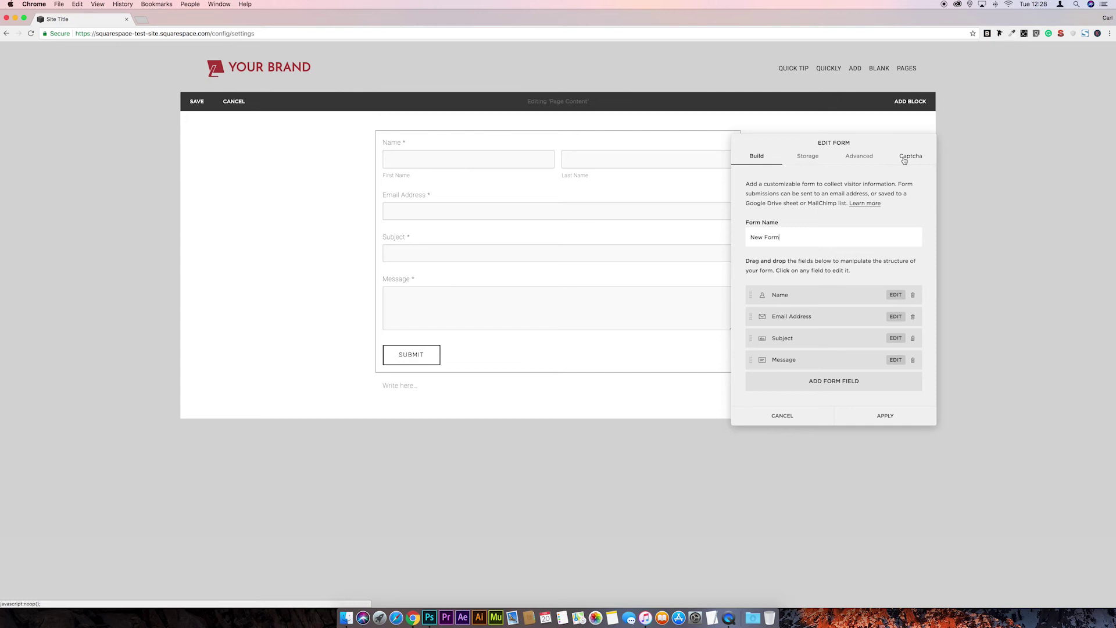
{"action": "left_click", "coordinate": [904, 159]}
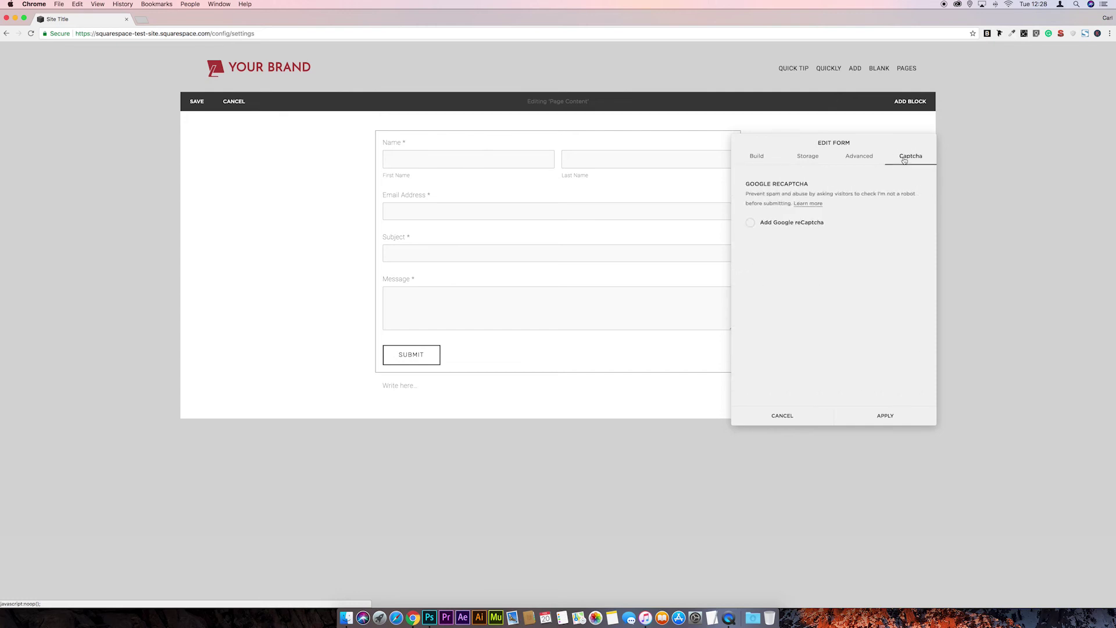
{"action": "left_click", "coordinate": [784, 224]}
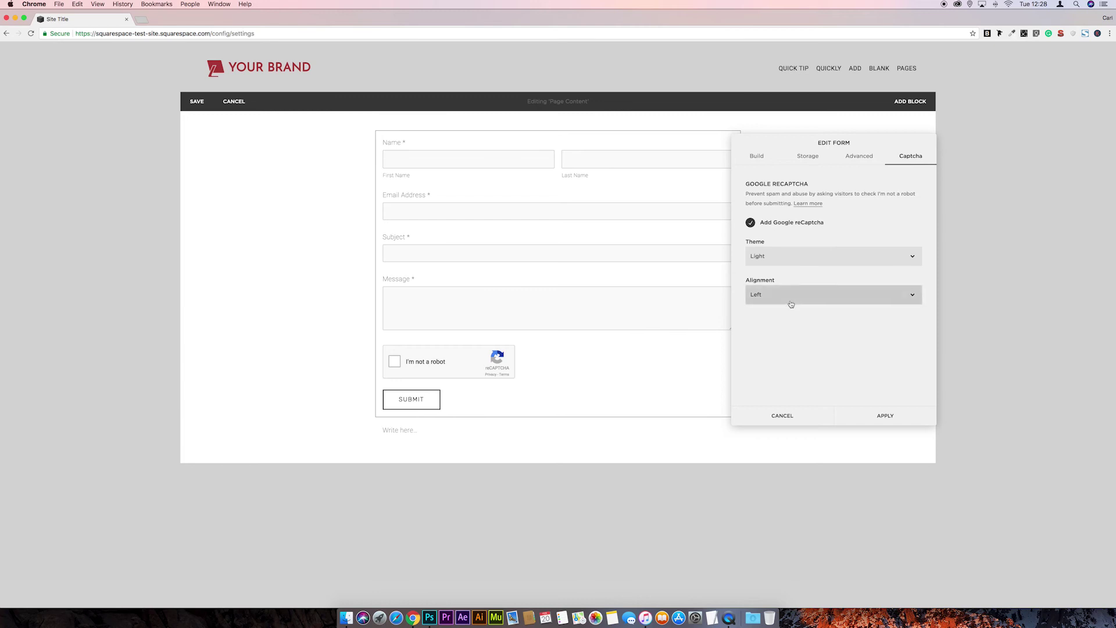
- Try the Dark theme and Center/Right alignments, then apply with Light theme and Left alignment
{"action": "left_click", "coordinate": [791, 256]}
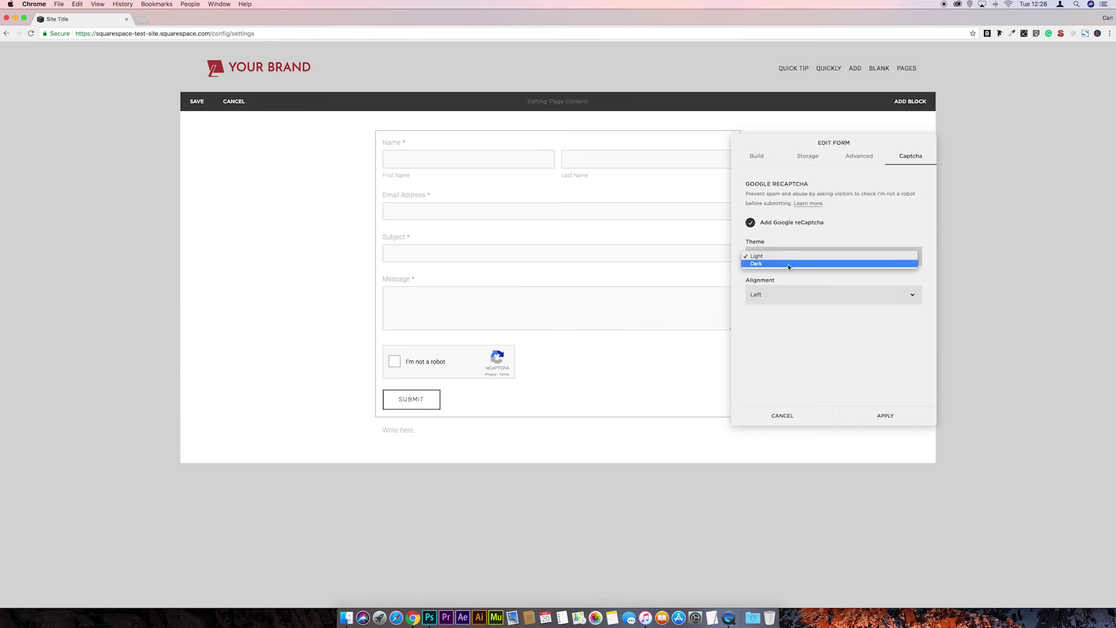
{"action": "left_click", "coordinate": [789, 265]}
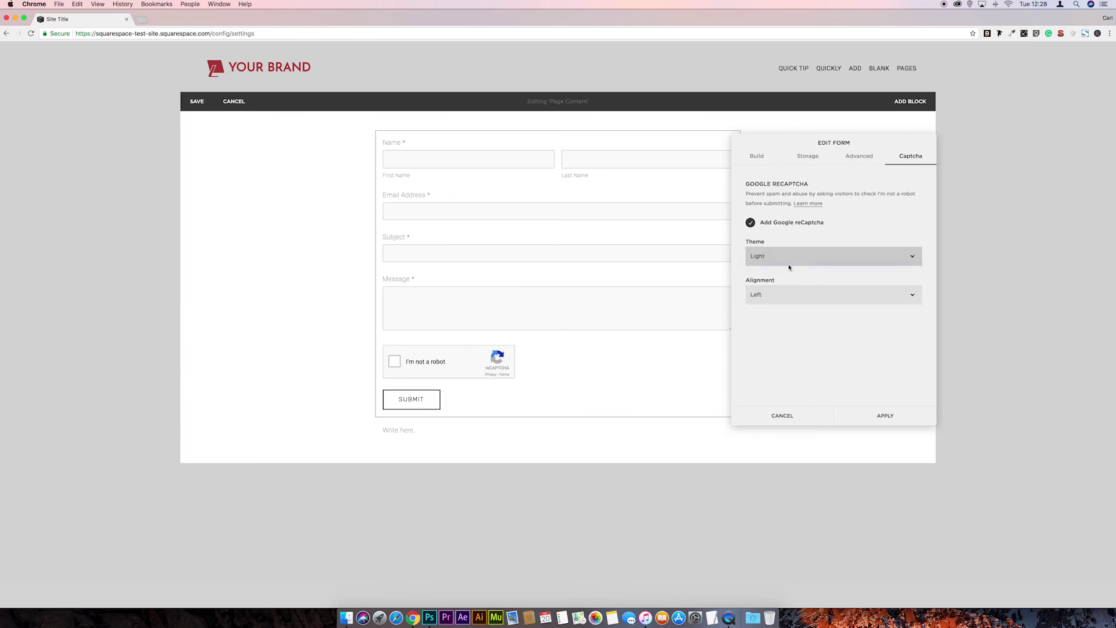
{"action": "left_click", "coordinate": [830, 295]}
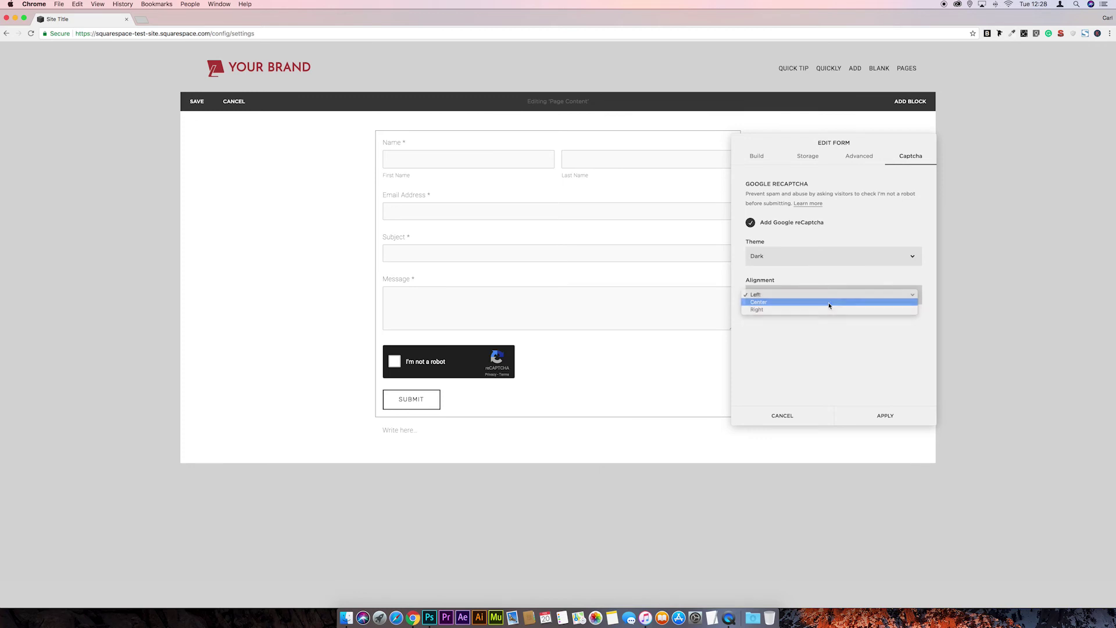
{"action": "left_click", "coordinate": [830, 302]}
{"action": "left_click", "coordinate": [834, 294]}
{"action": "left_click", "coordinate": [834, 303]}
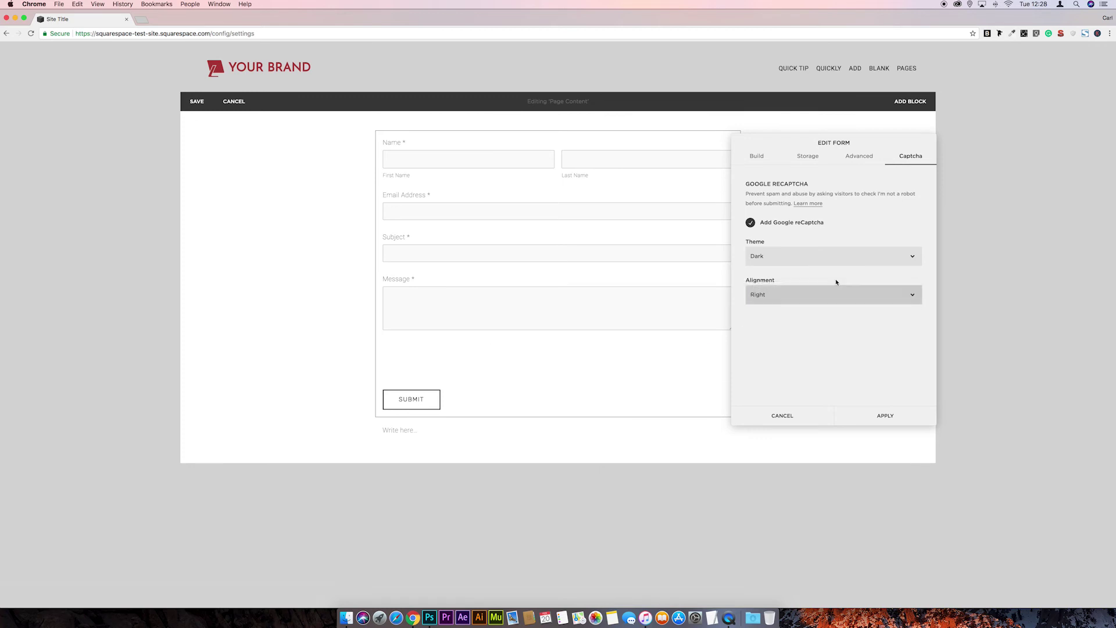
{"action": "left_click", "coordinate": [835, 293]}
{"action": "left_click", "coordinate": [833, 279]}
{"action": "left_click", "coordinate": [761, 257]}
{"action": "left_click", "coordinate": [777, 250]}
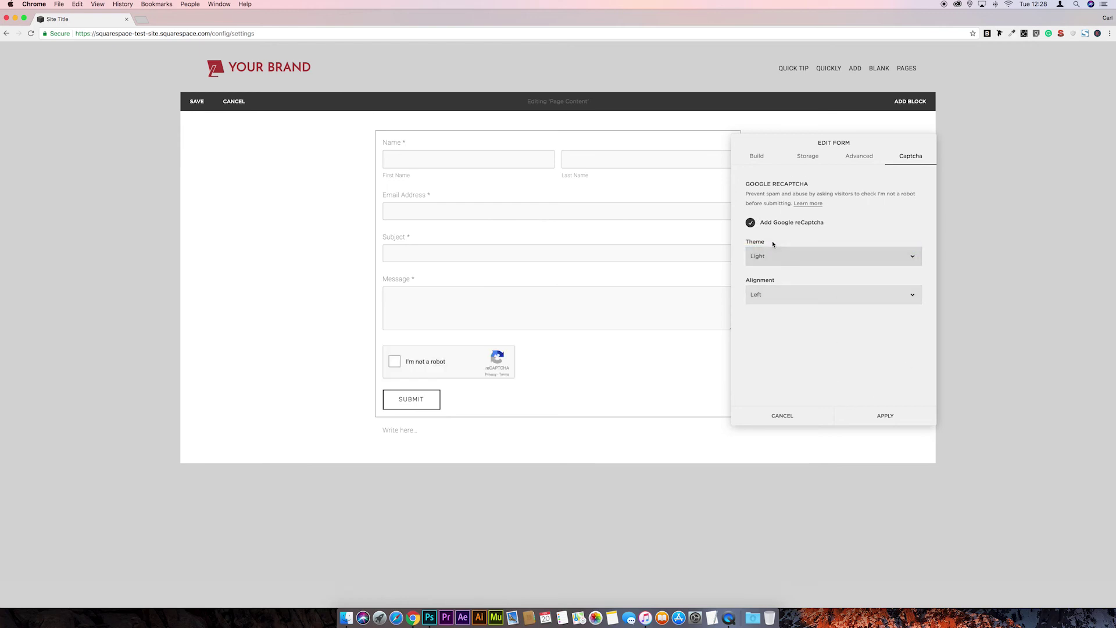
{"action": "left_click", "coordinate": [890, 416]}
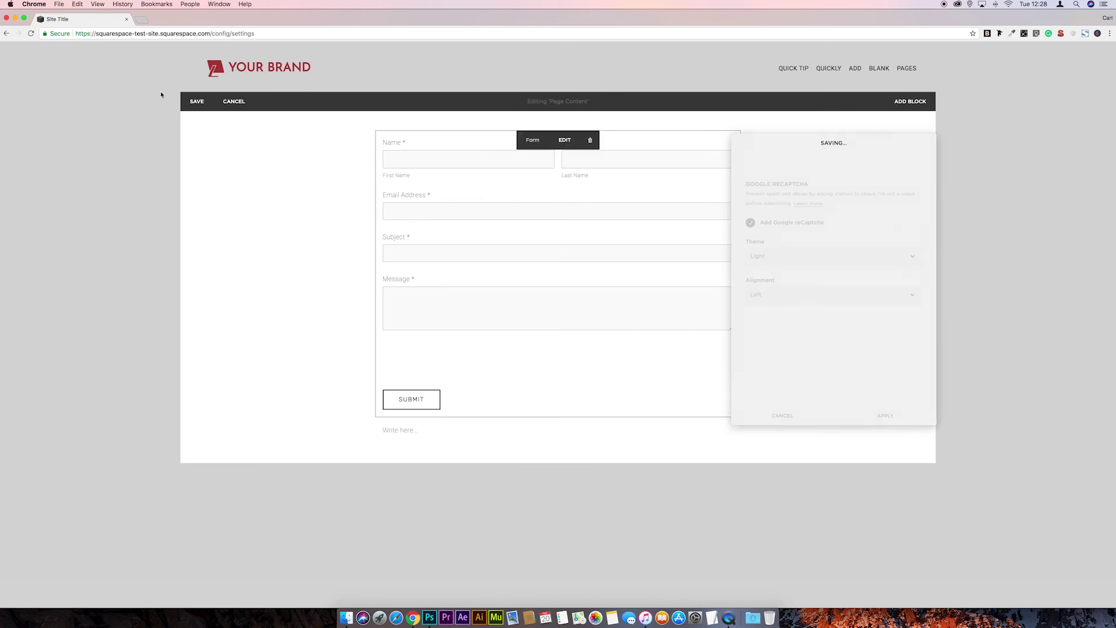
- Save the page and fill the form with a test name, e-mail, subject 'Hello' and message 'Hi there!'
{"action": "left_click", "coordinate": [197, 104]}
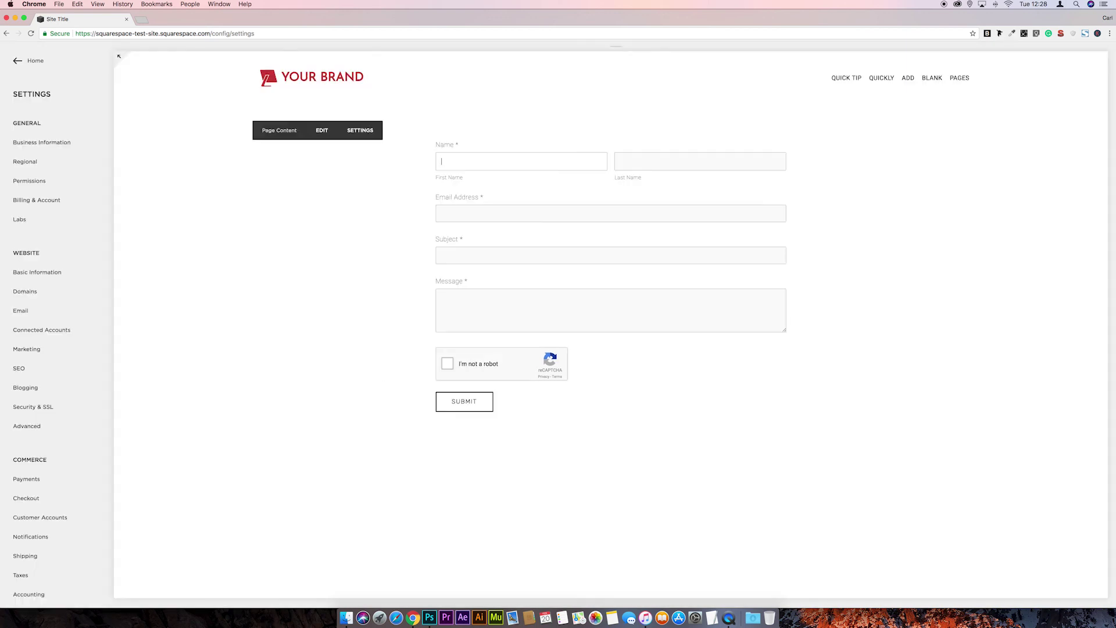
{"action": "type", "text": "John"}
{"action": "type", "text": "Doe"}
{"action": "left_click", "coordinate": [533, 217]}
{"action": "type", "text": "em"}
{"action": "type", "text": "ail@ema"}
{"action": "type", "text": "il.co"}
{"action": "type", "text": "H"}
{"action": "type", "text": "i there!"}
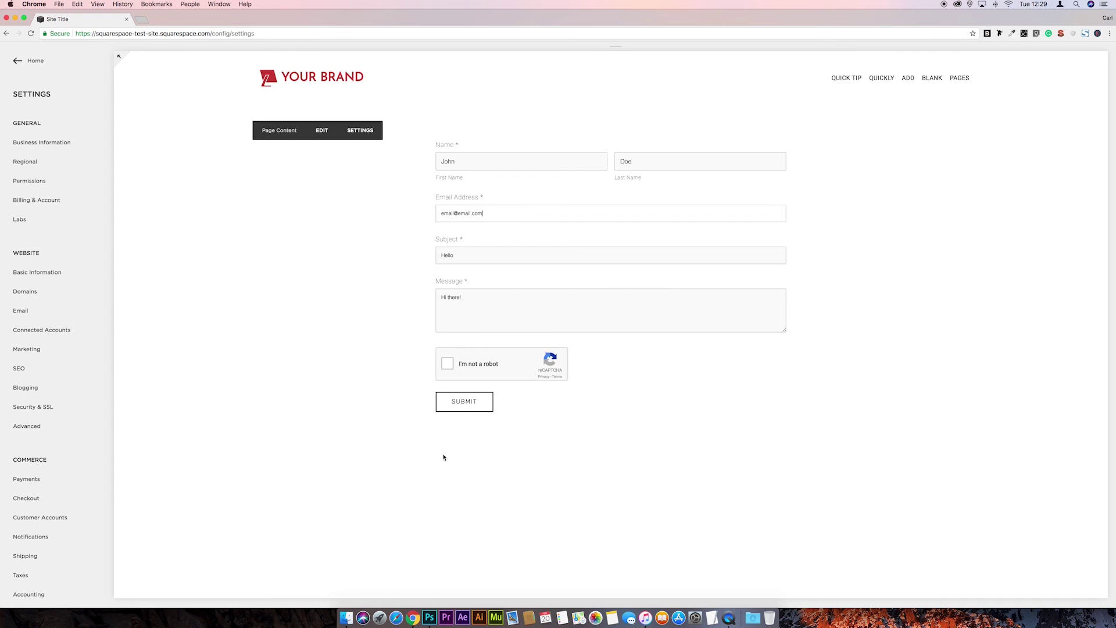
- Submit without the captcha to see the error, then tick I'm not a robot and resubmit
{"action": "left_click", "coordinate": [465, 401]}
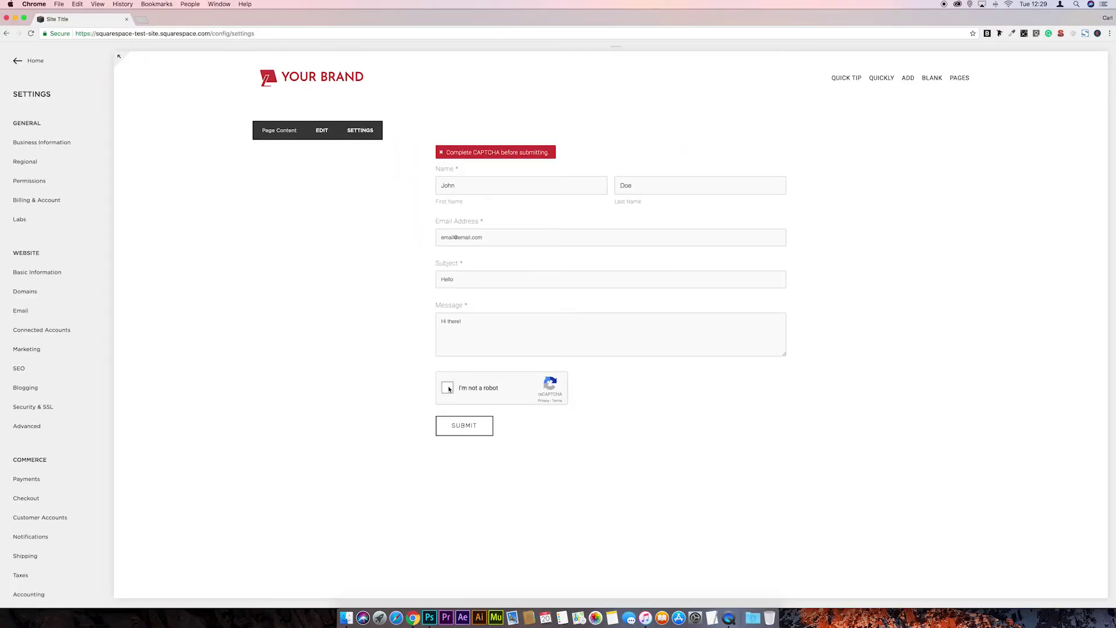
{"action": "left_click", "coordinate": [448, 388]}
{"action": "left_click", "coordinate": [456, 430]}
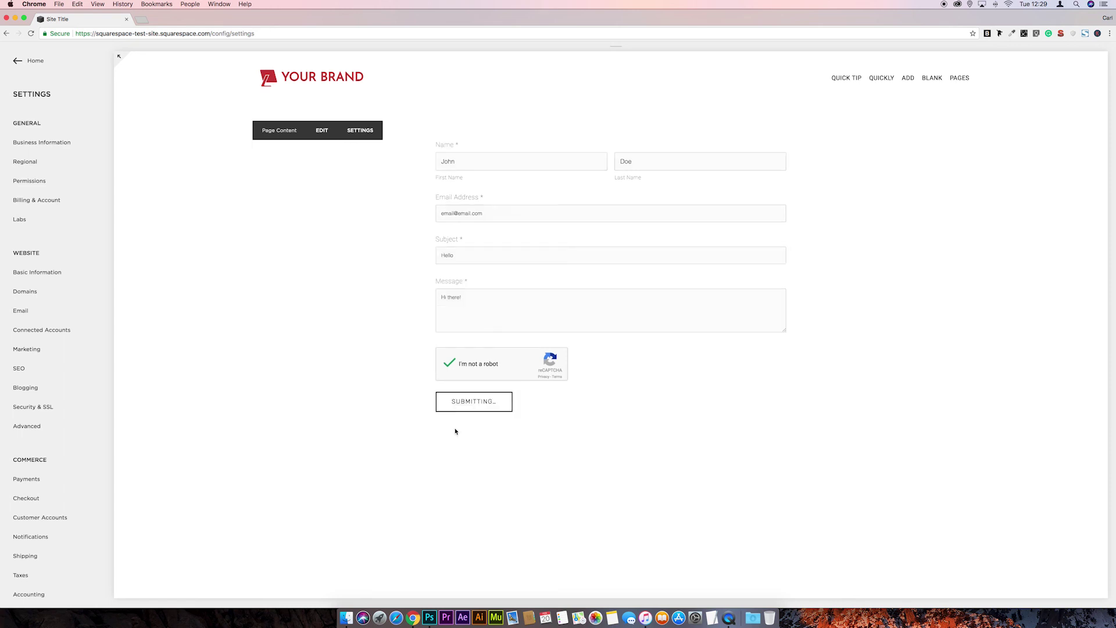